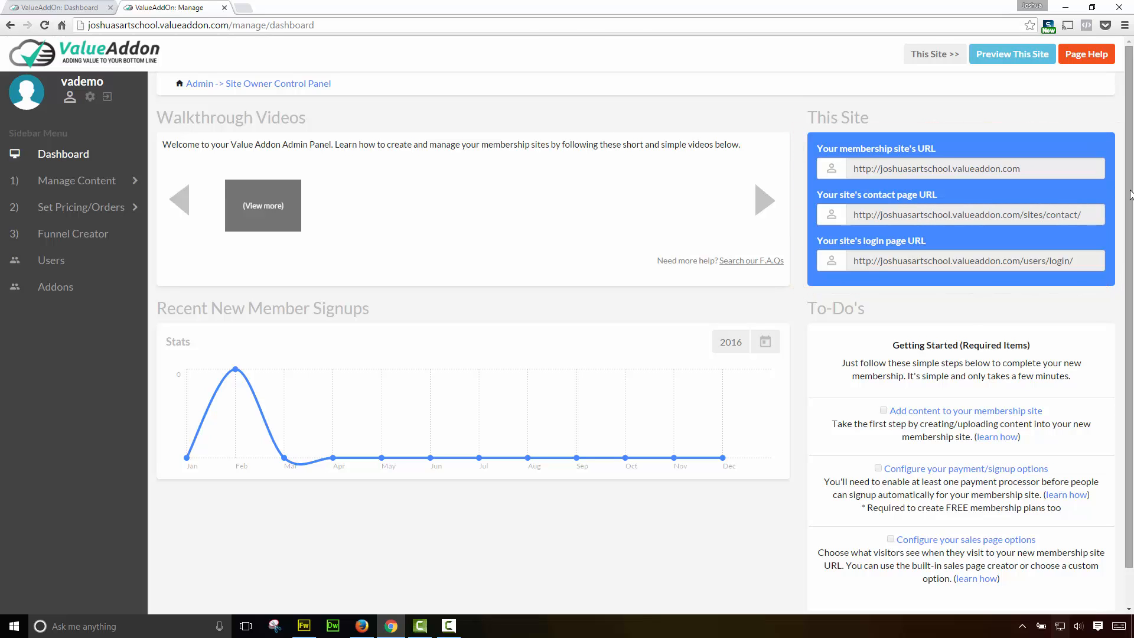
- Enable the customized welcome screen under the content's welcome tabs and save the homepage tab settings
drag(1130, 190, 1130, 272)
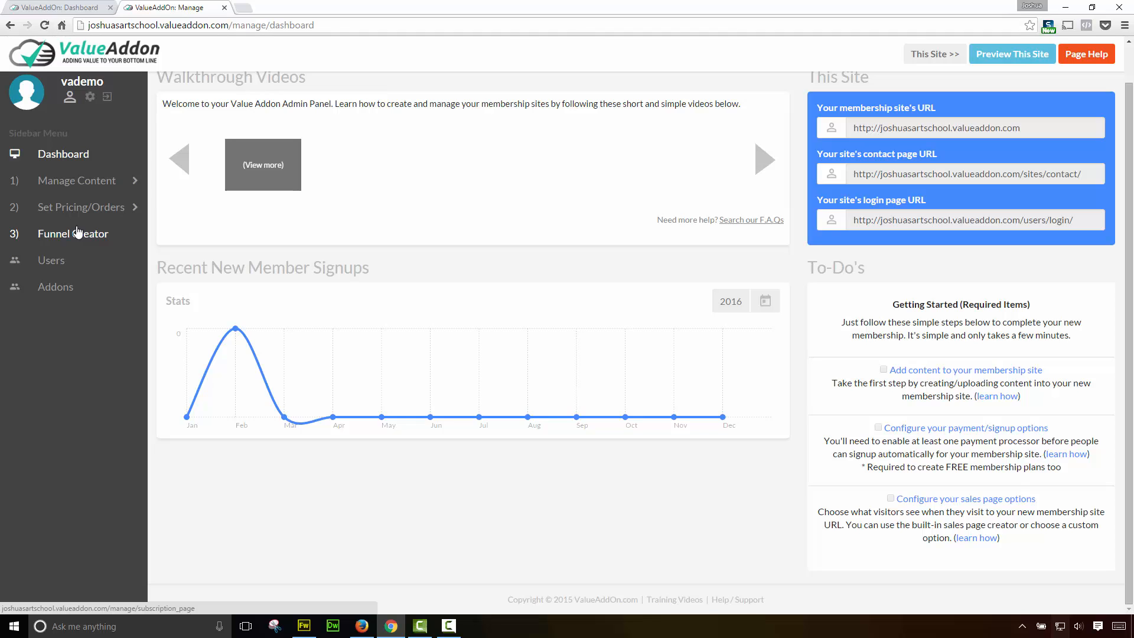
click(80, 188)
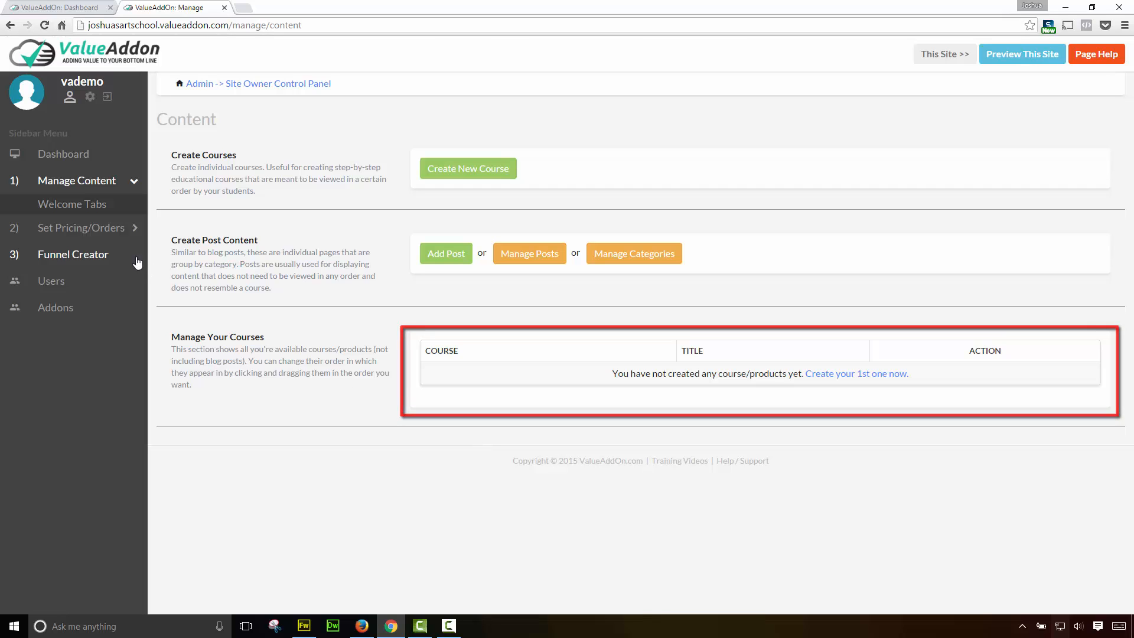
click(84, 207)
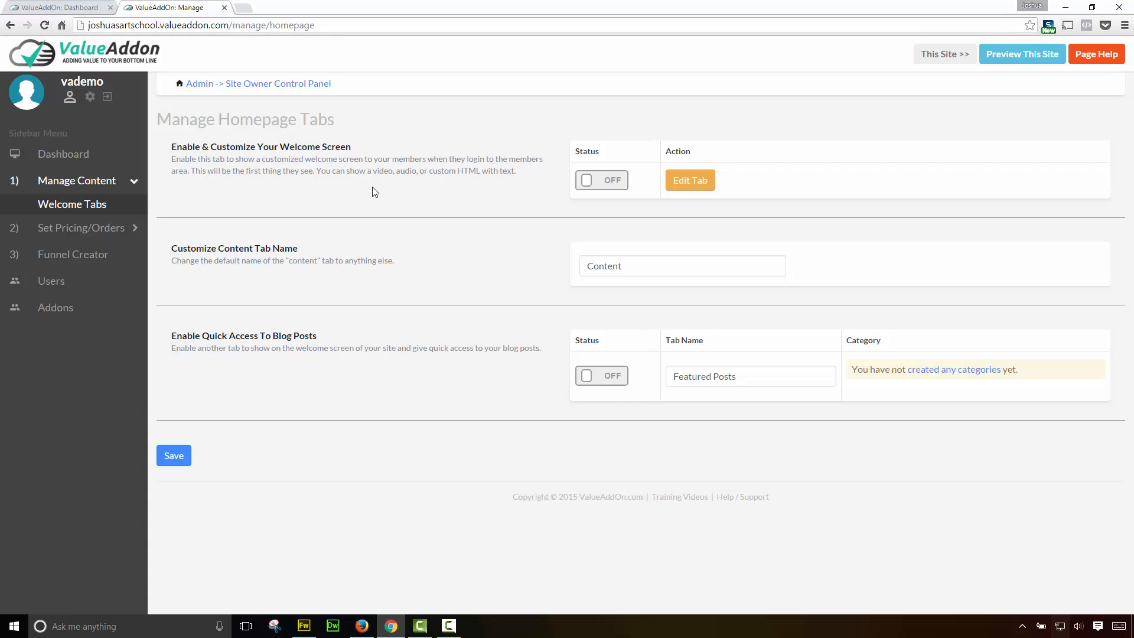
click(600, 181)
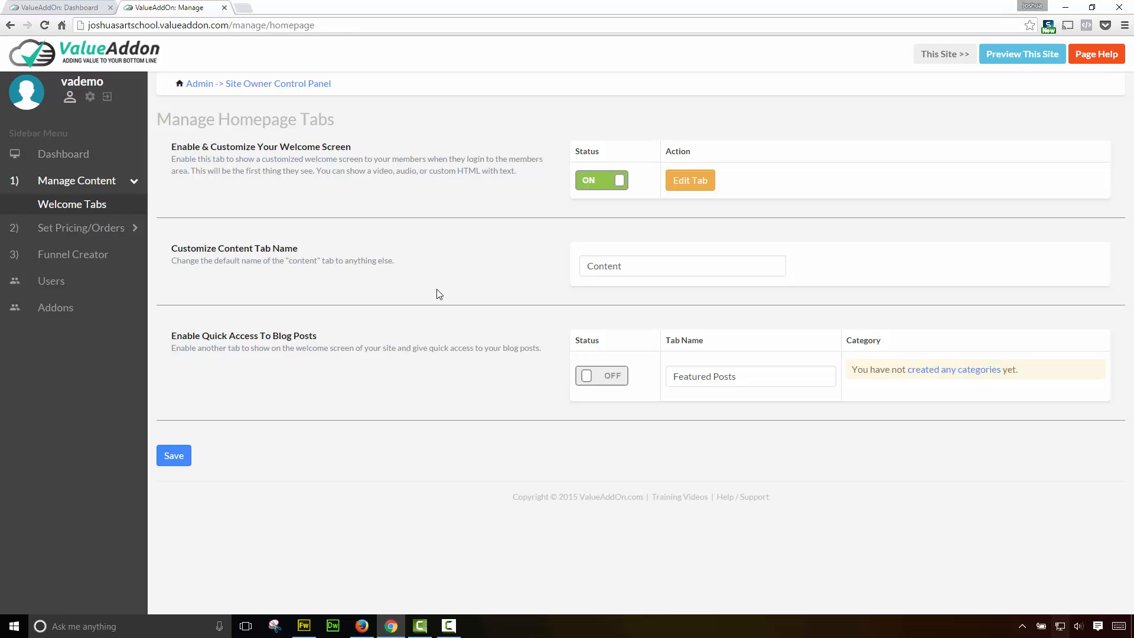
click(180, 454)
- Activate the Value Addon shopping cart in the site's payment options
click(80, 229)
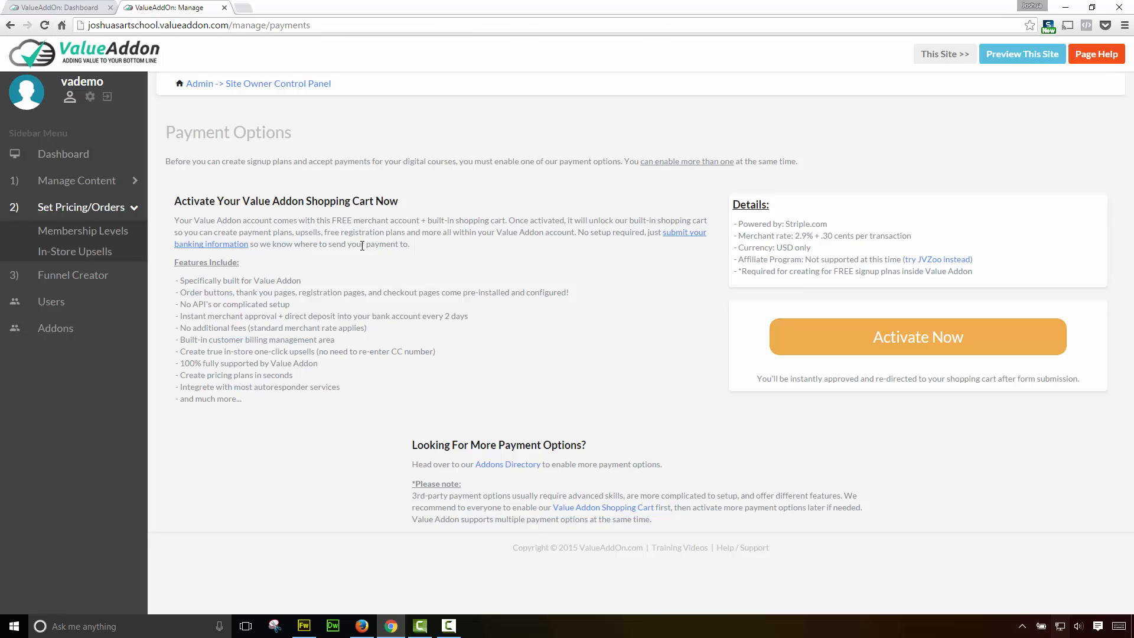
click(902, 341)
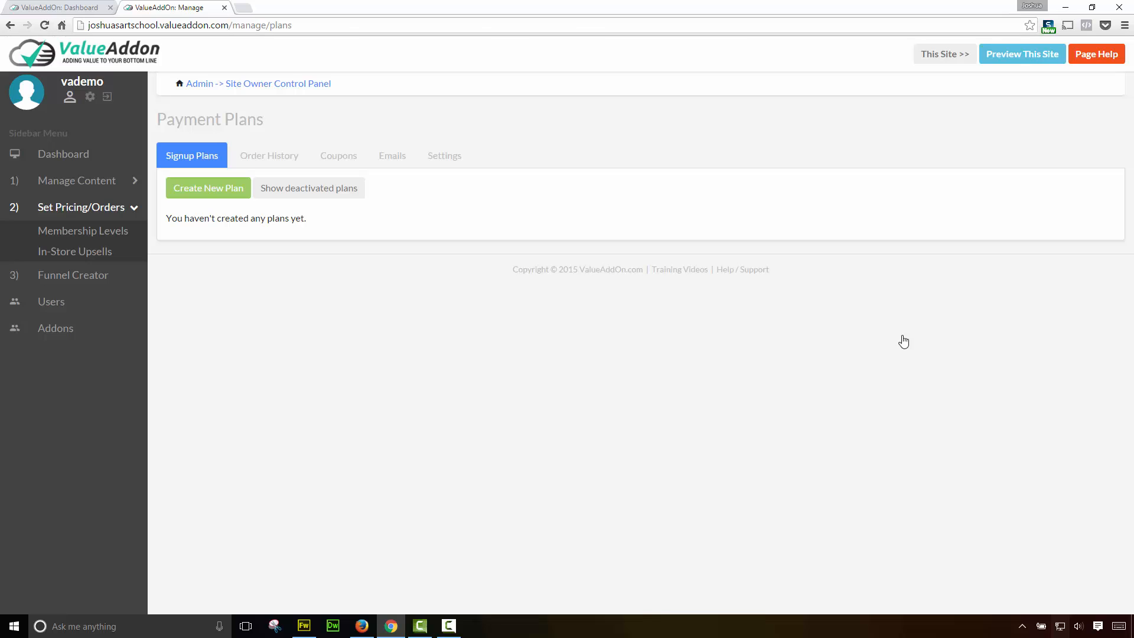
- Review the plan creation, order history, coupons, third-party email integration, Stripe settings, membership levels and in-store upsells pages
click(218, 196)
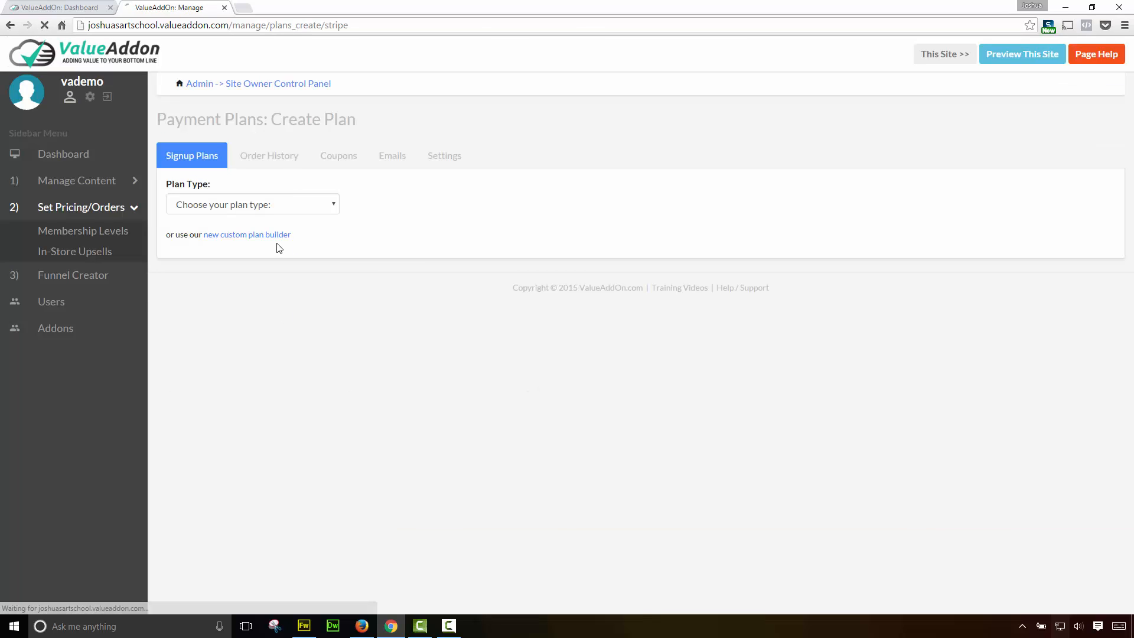
click(276, 156)
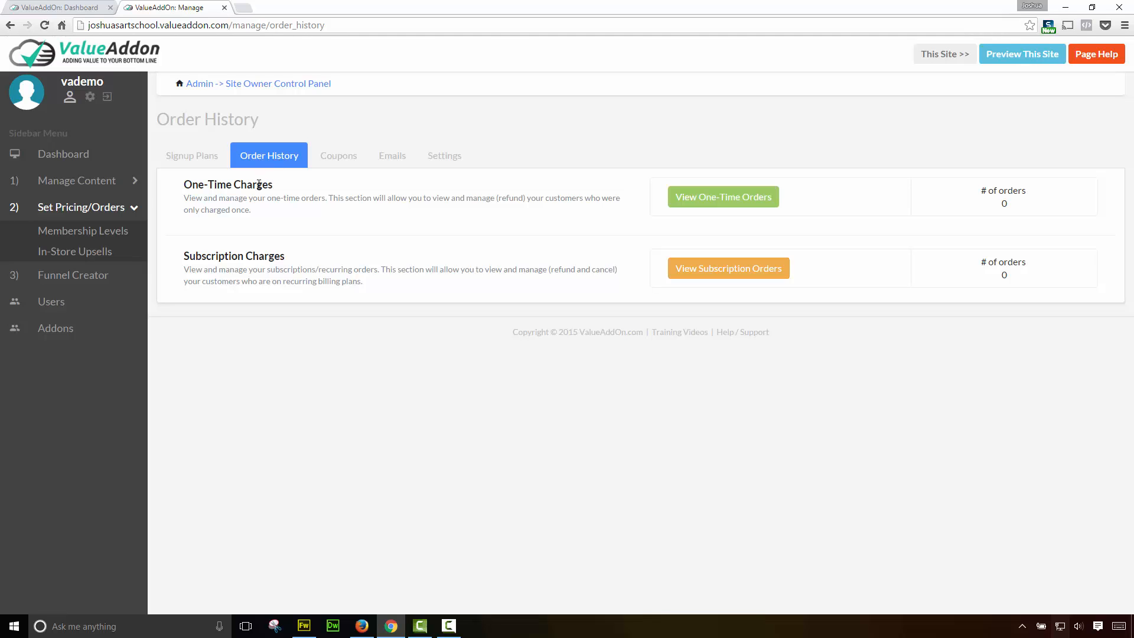
click(340, 160)
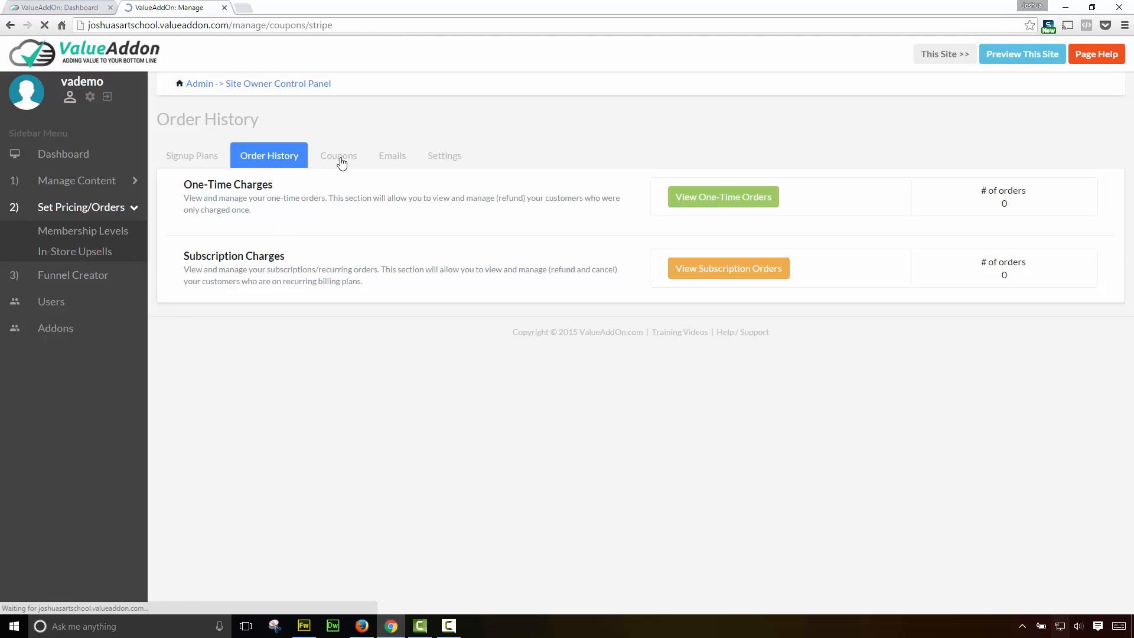
click(387, 158)
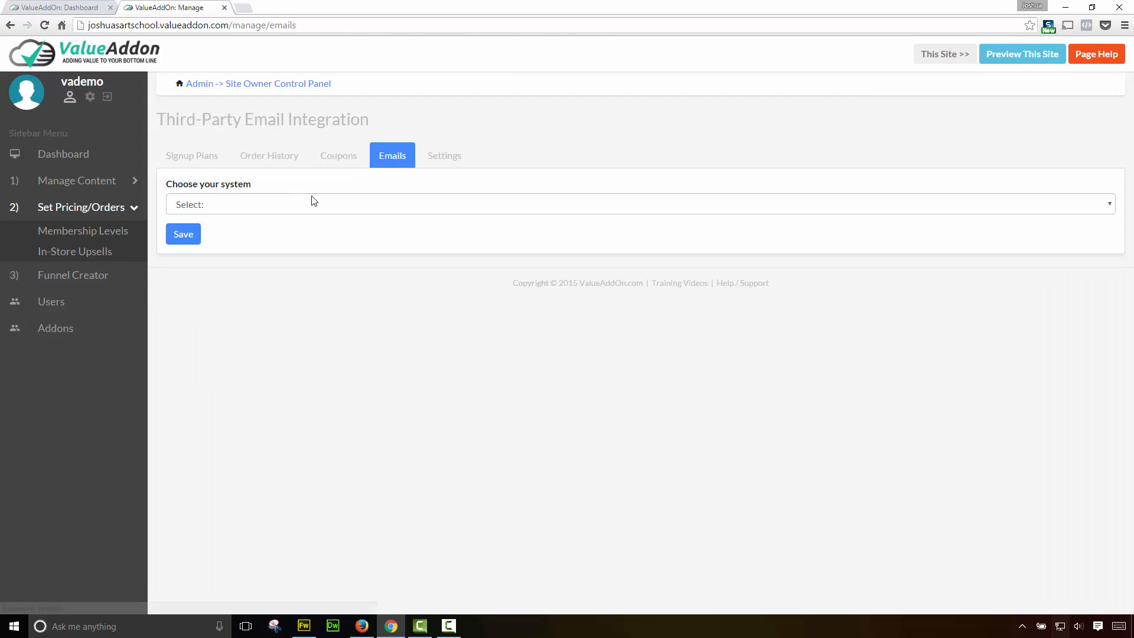
click(297, 210)
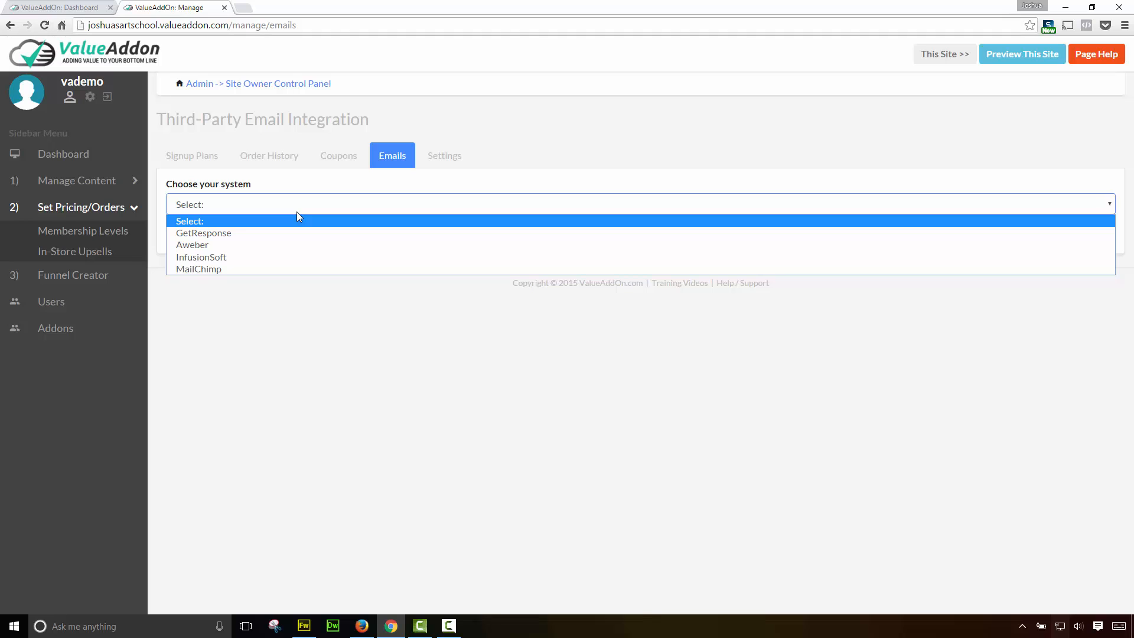
click(443, 162)
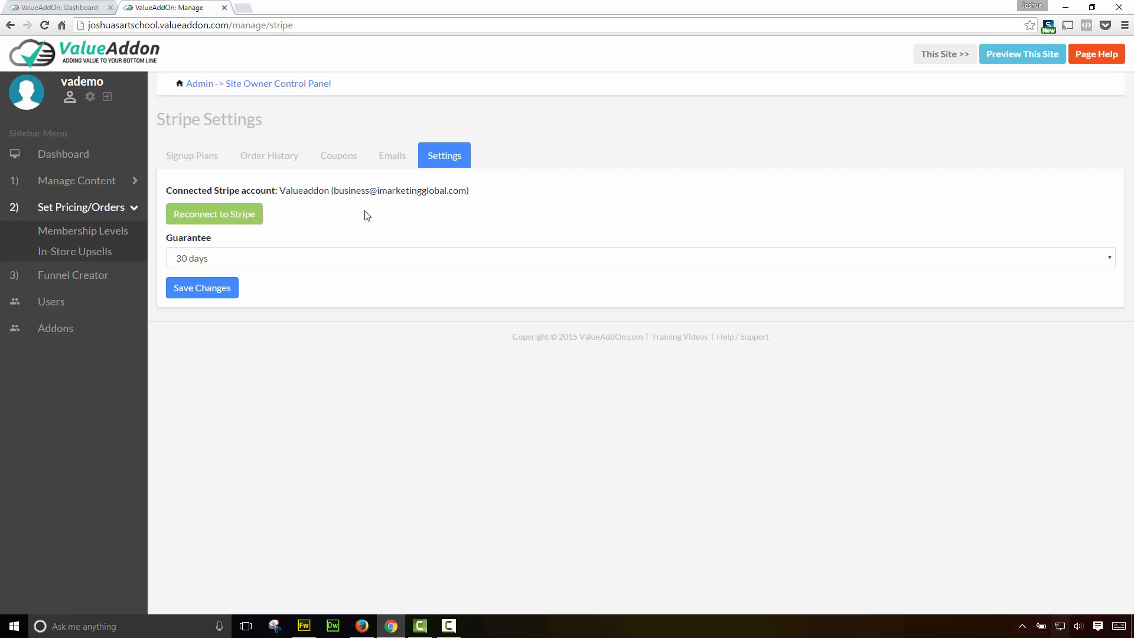
click(94, 236)
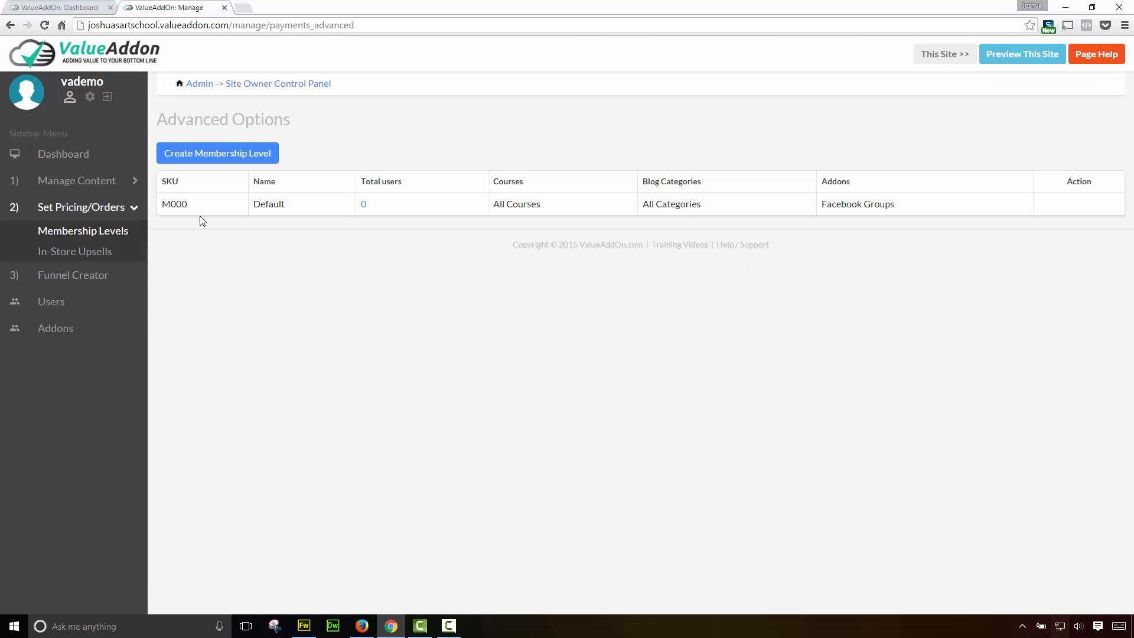
click(99, 252)
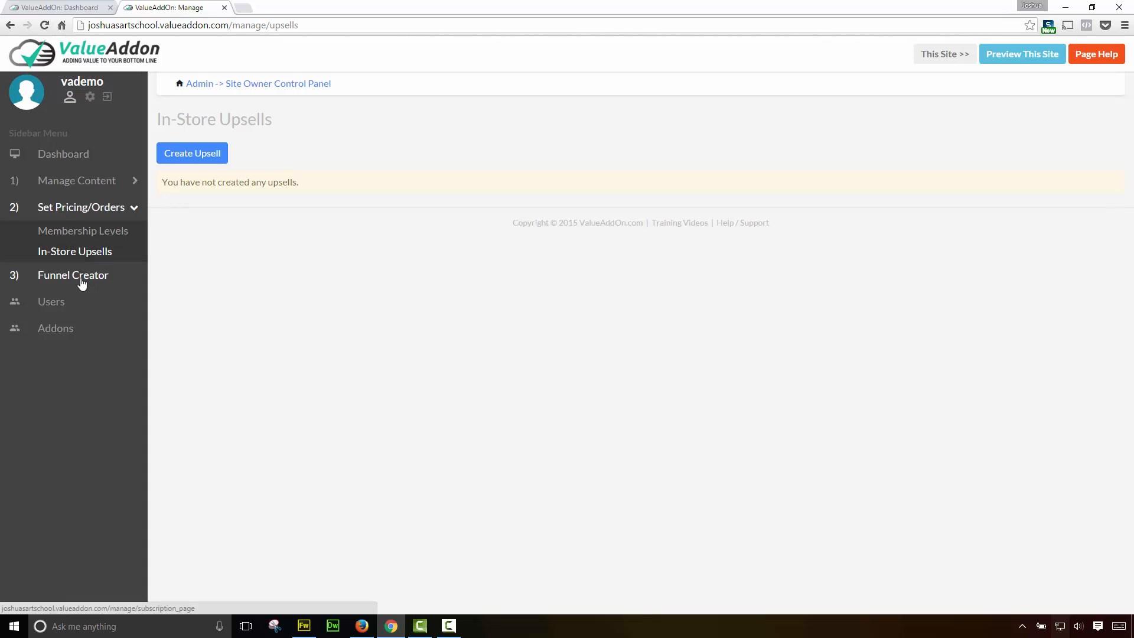
- Try the built-in builder and private-site sales page options, and choose the 3rd-party funnel builder or self-hosted sales page
click(80, 279)
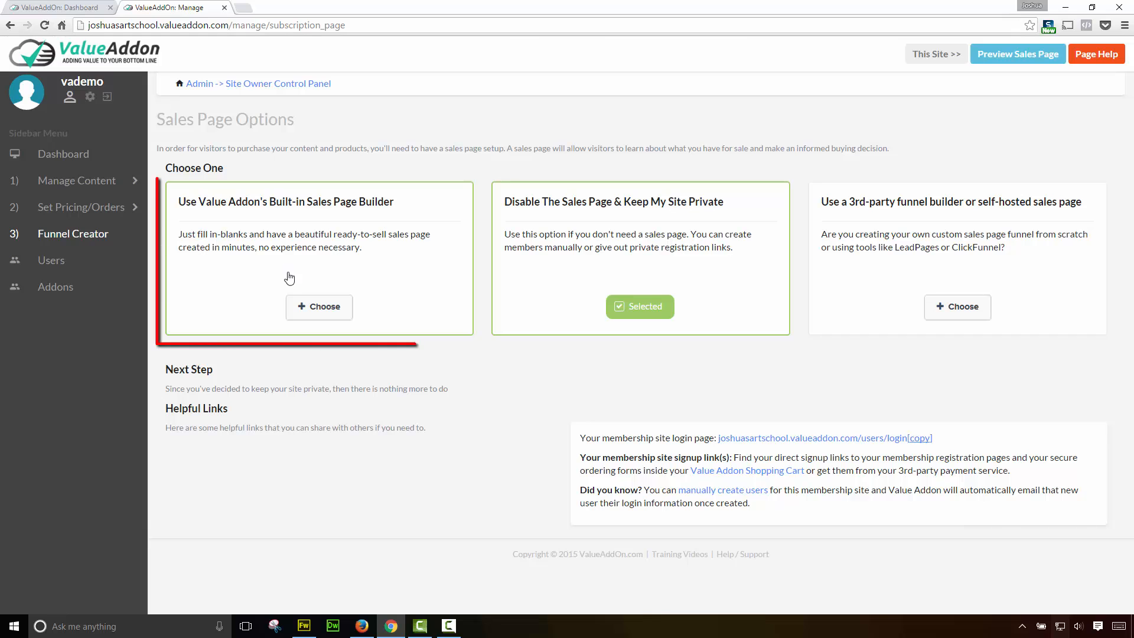
click(322, 307)
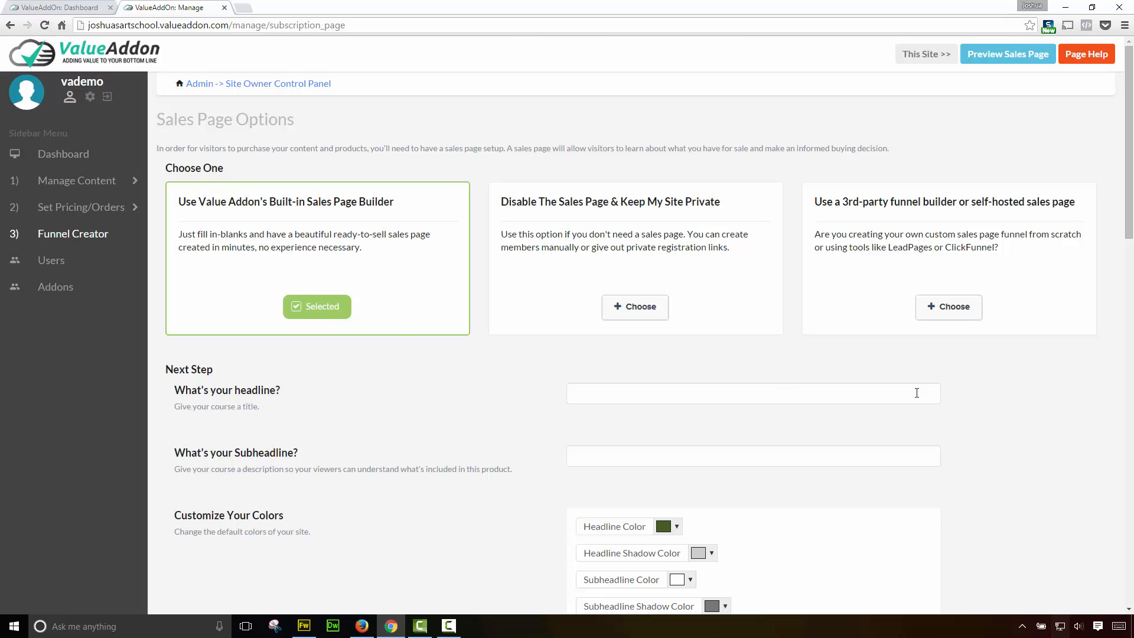
mouse_move(1131, 195)
mouse_down()
mouse_move(1128, 285)
mouse_move(1126, 176)
mouse_up()
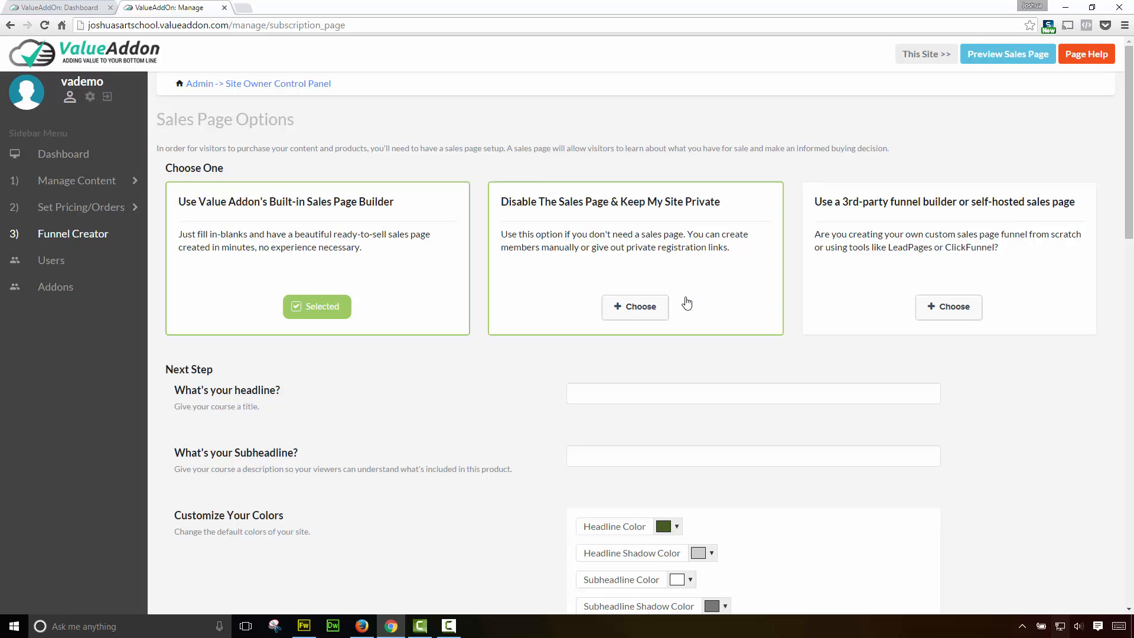
click(632, 306)
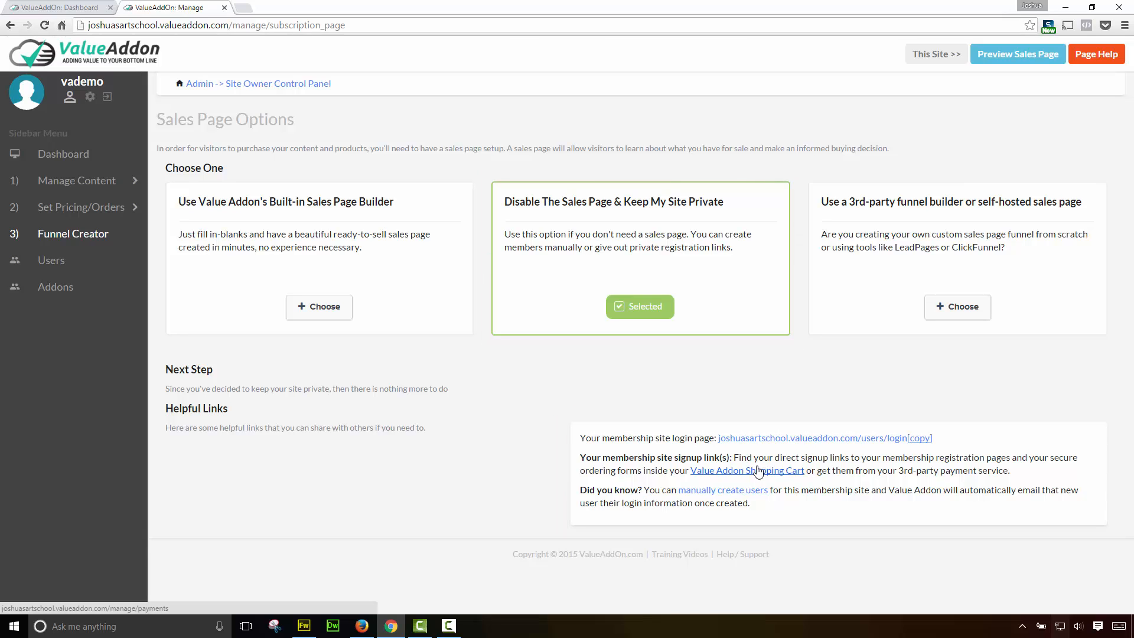
click(958, 307)
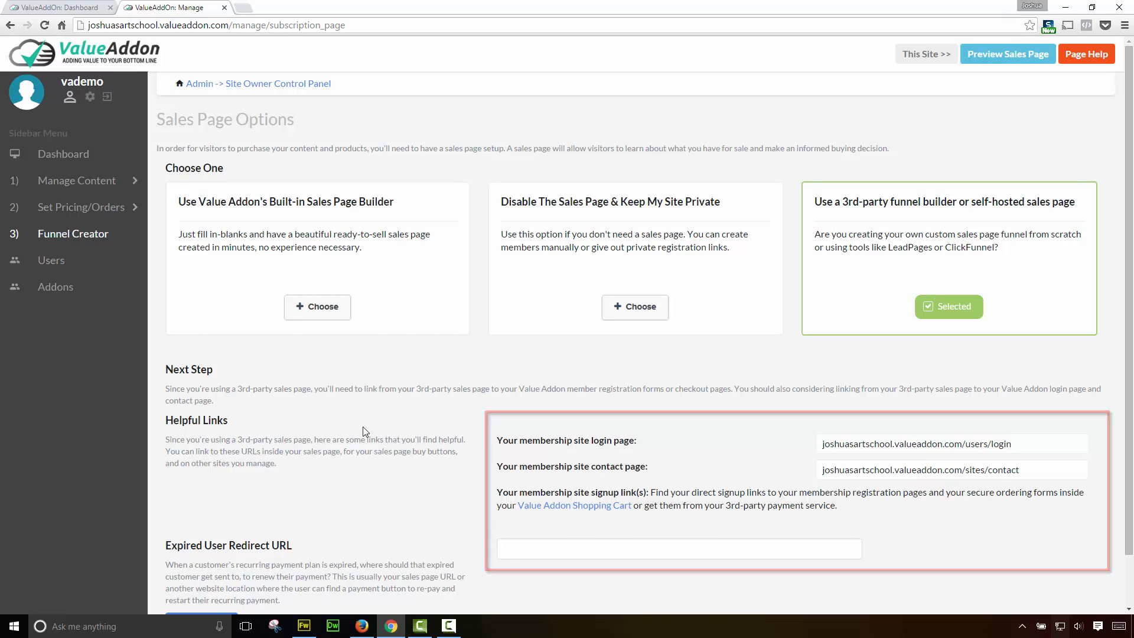
- Review the site's user list and its pages for creating one user, creating multiple users and exporting as CSV
click(50, 269)
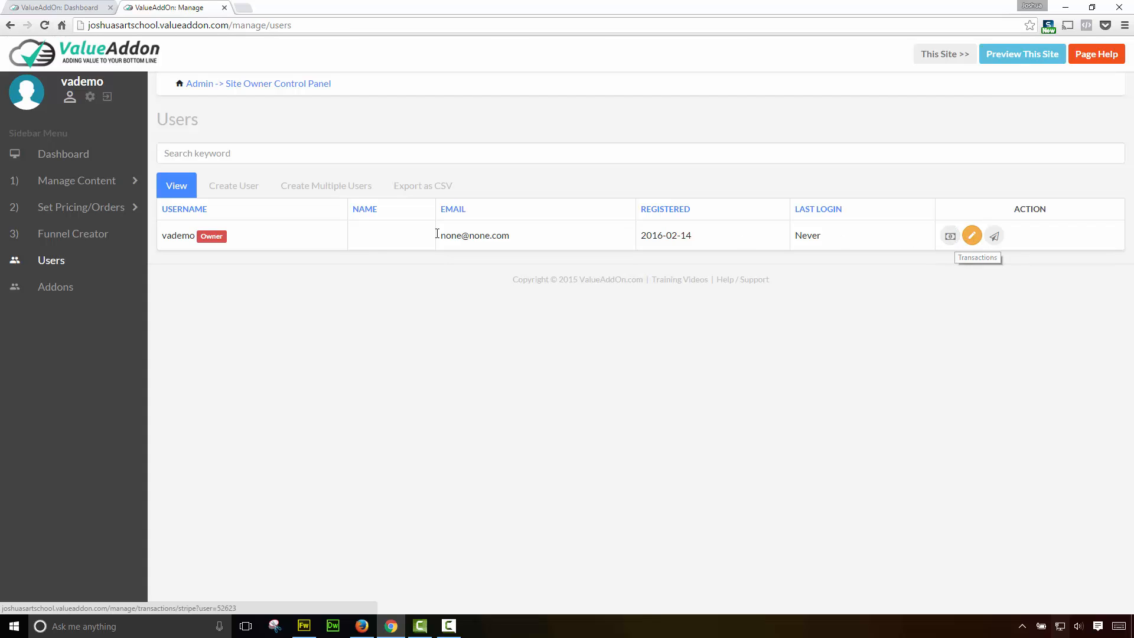
click(228, 190)
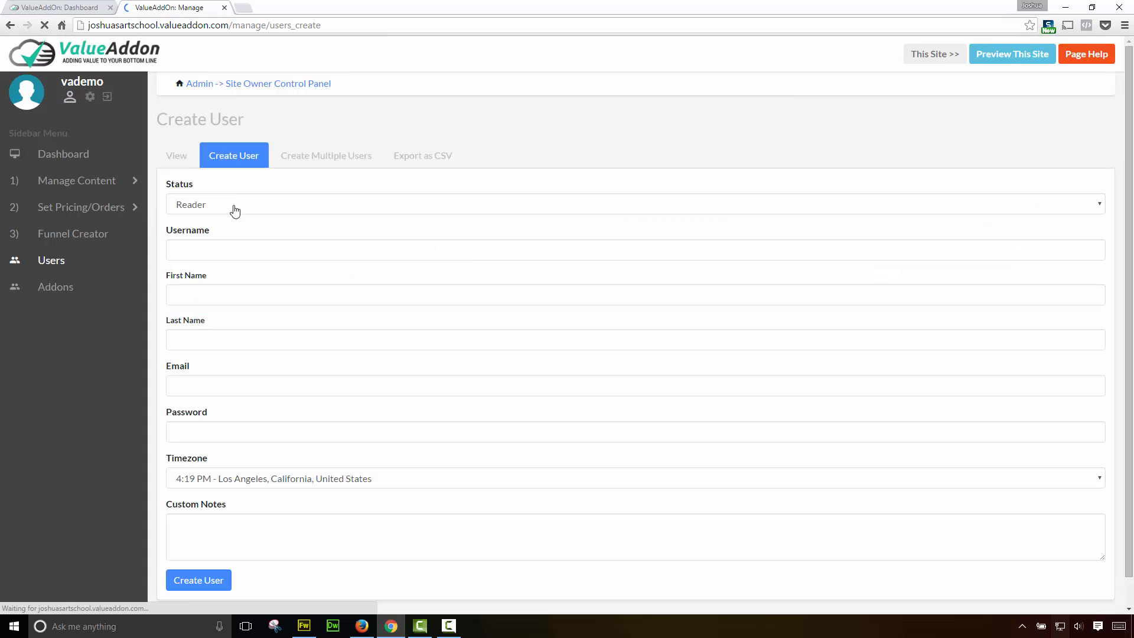
click(329, 166)
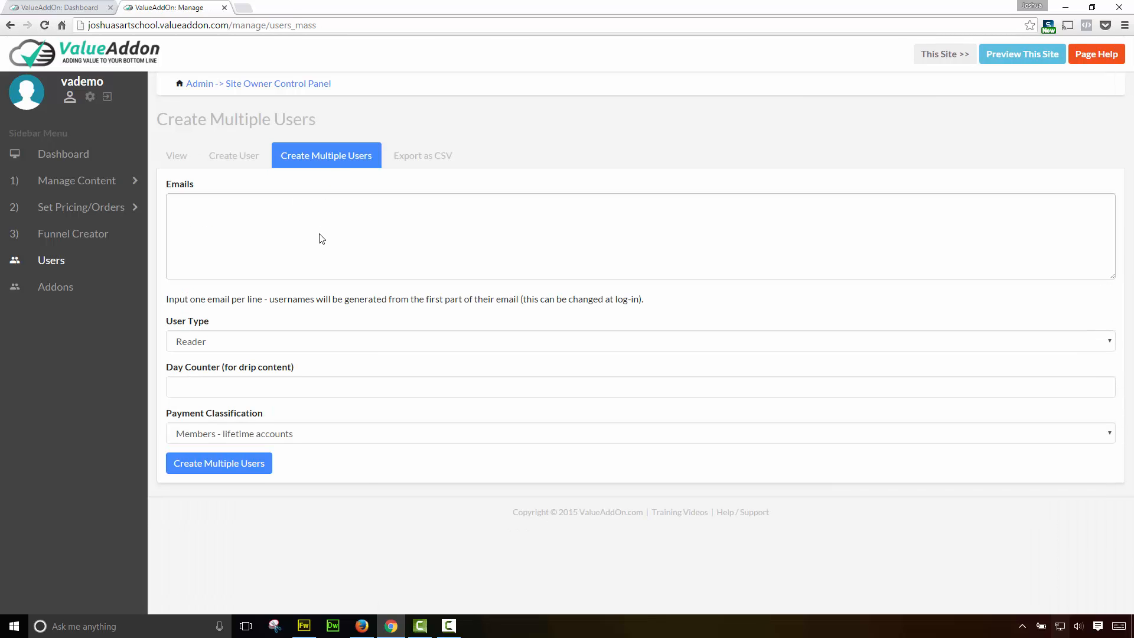
click(422, 160)
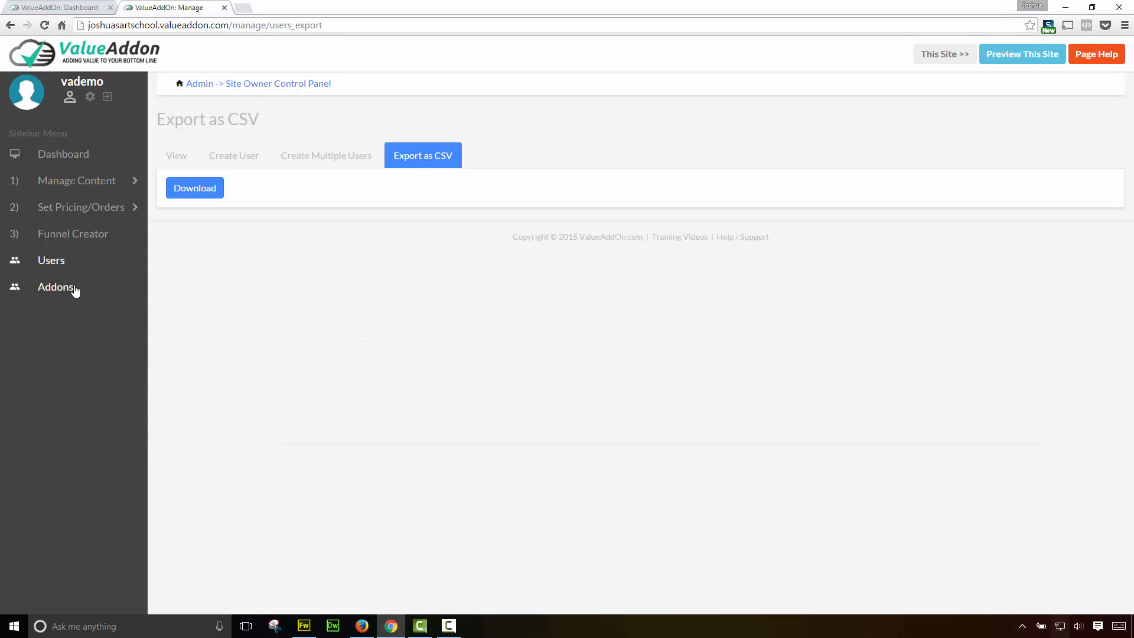
- Try turning on the JVZoo payment addon and switch it back off
click(57, 291)
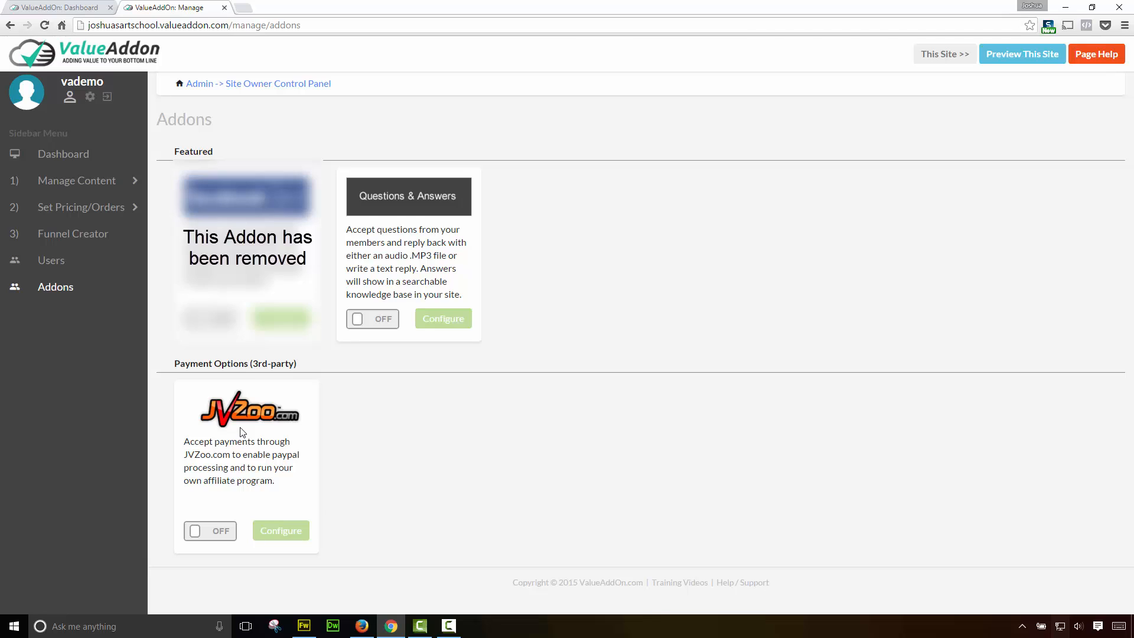
click(216, 535)
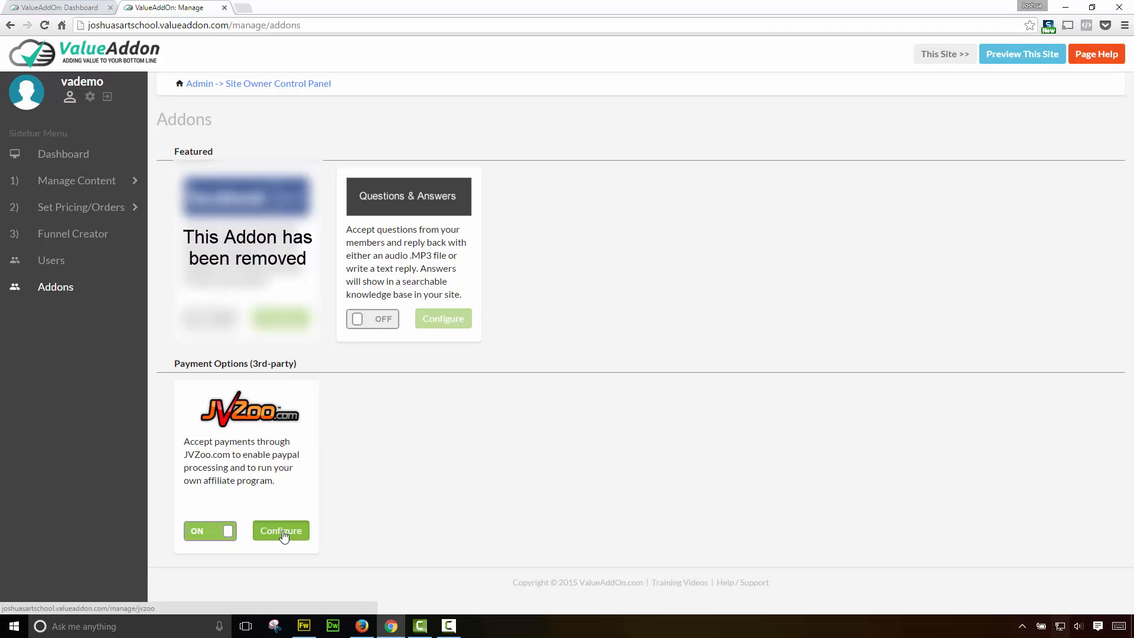
click(224, 533)
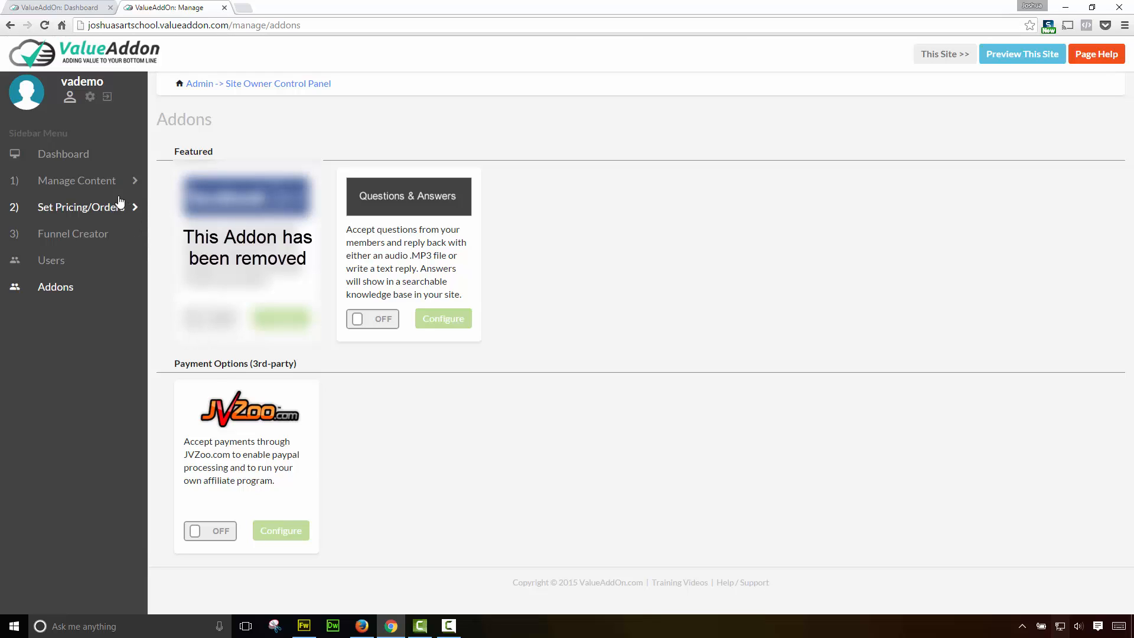
- Set the support option in the membership site's settings to "Use external helpdesk URL"
click(90, 98)
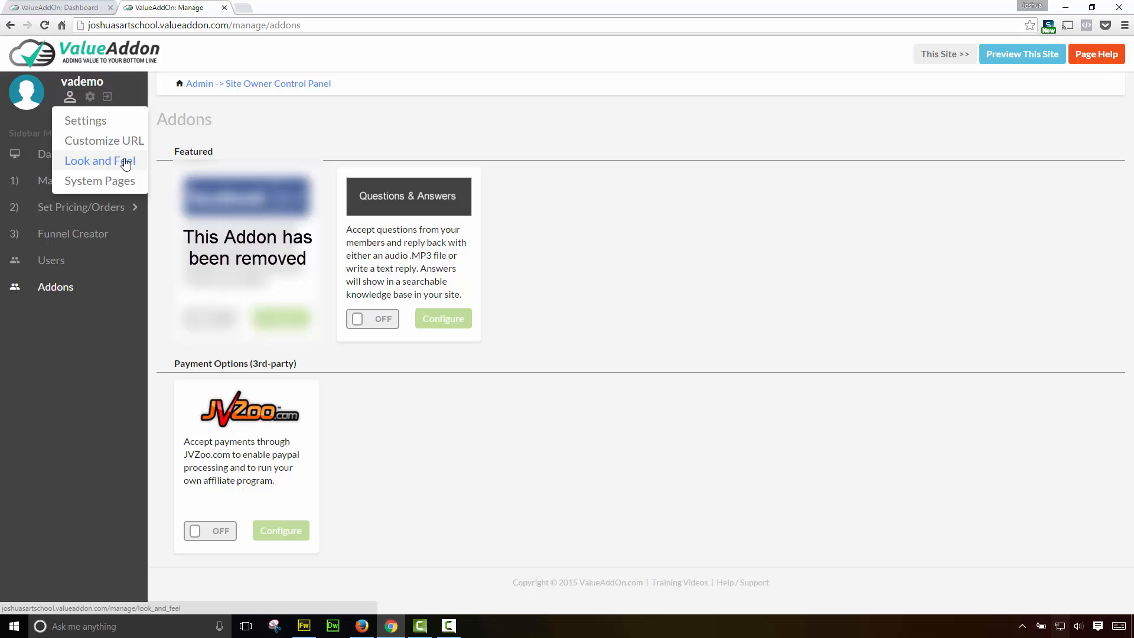
click(86, 121)
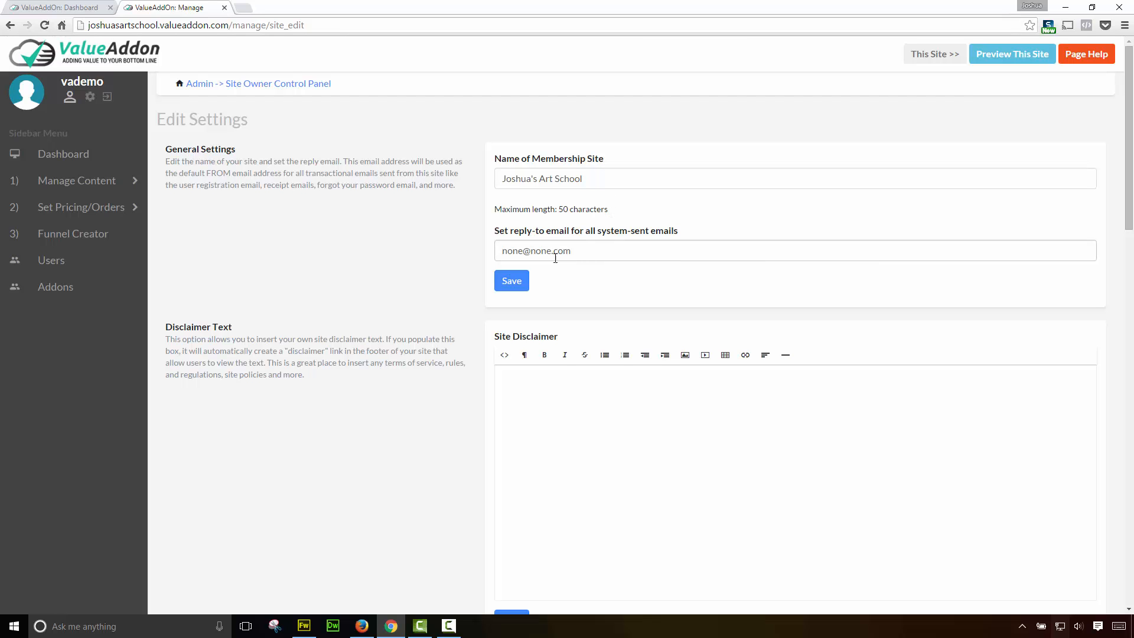
drag(1130, 136, 1123, 282)
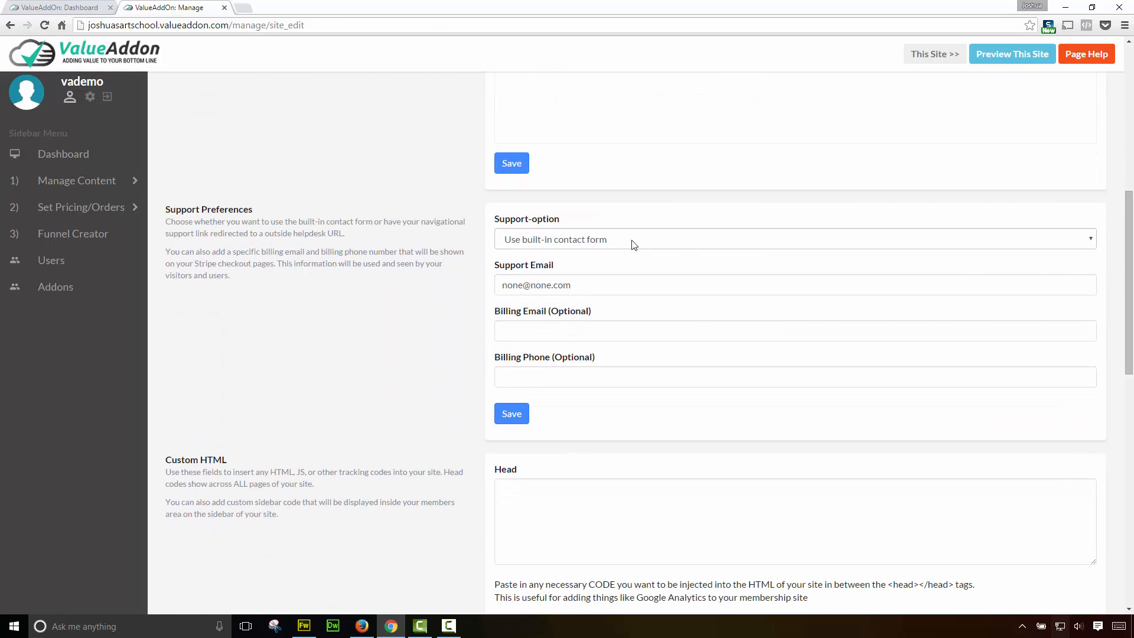
click(598, 242)
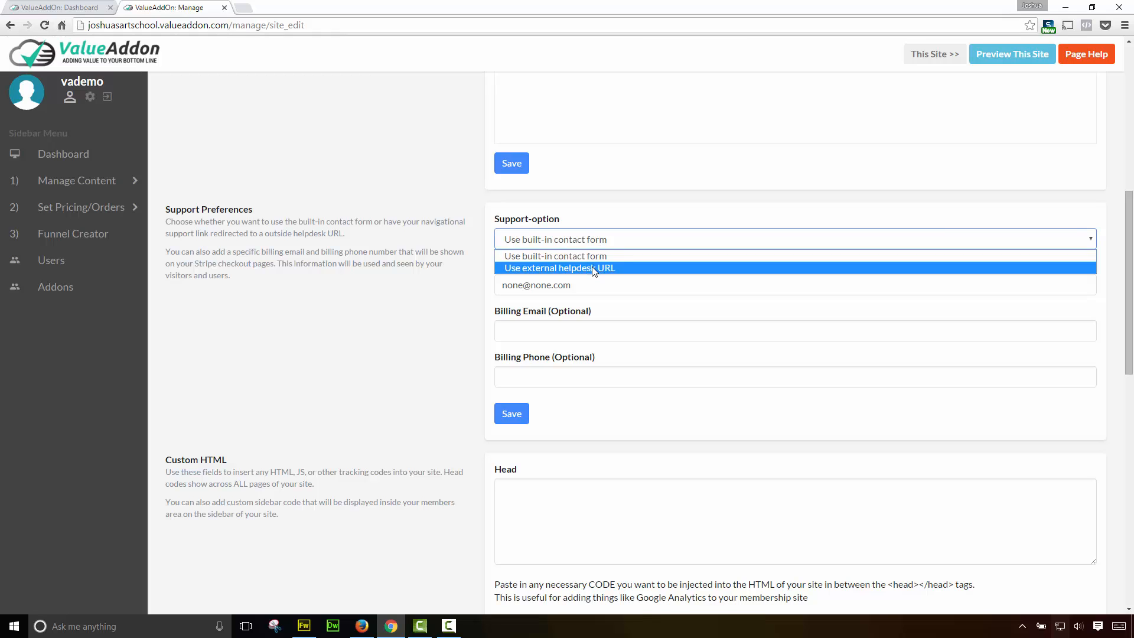
click(594, 268)
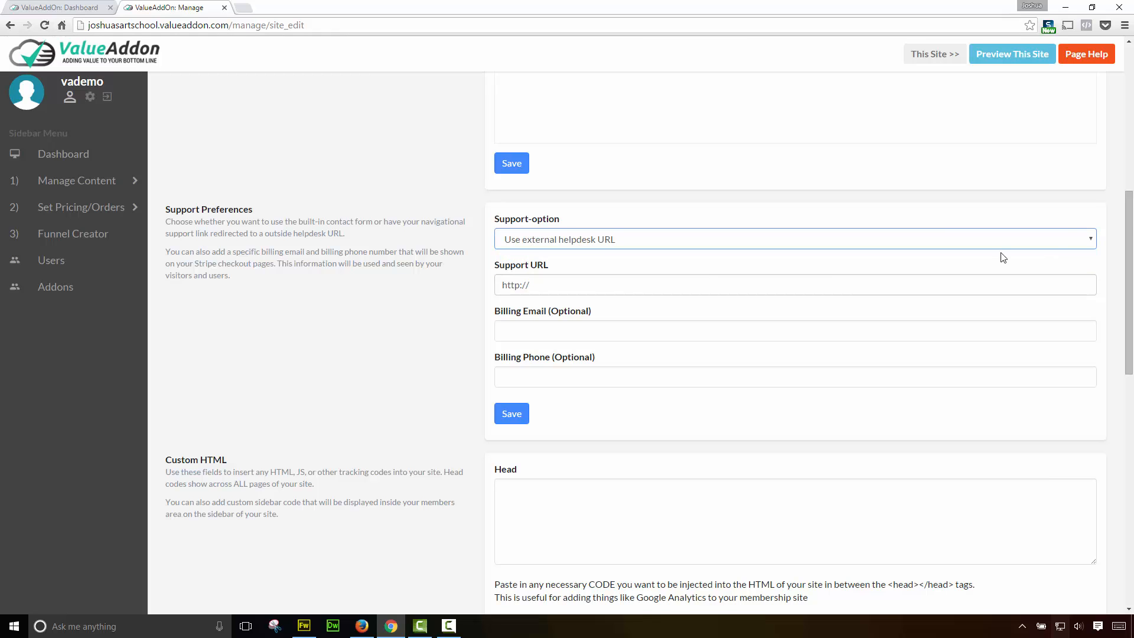
- Examine the custom HTML, Value Addon logo, JW Player license and SEO sections of the site settings
drag(1128, 229, 1128, 327)
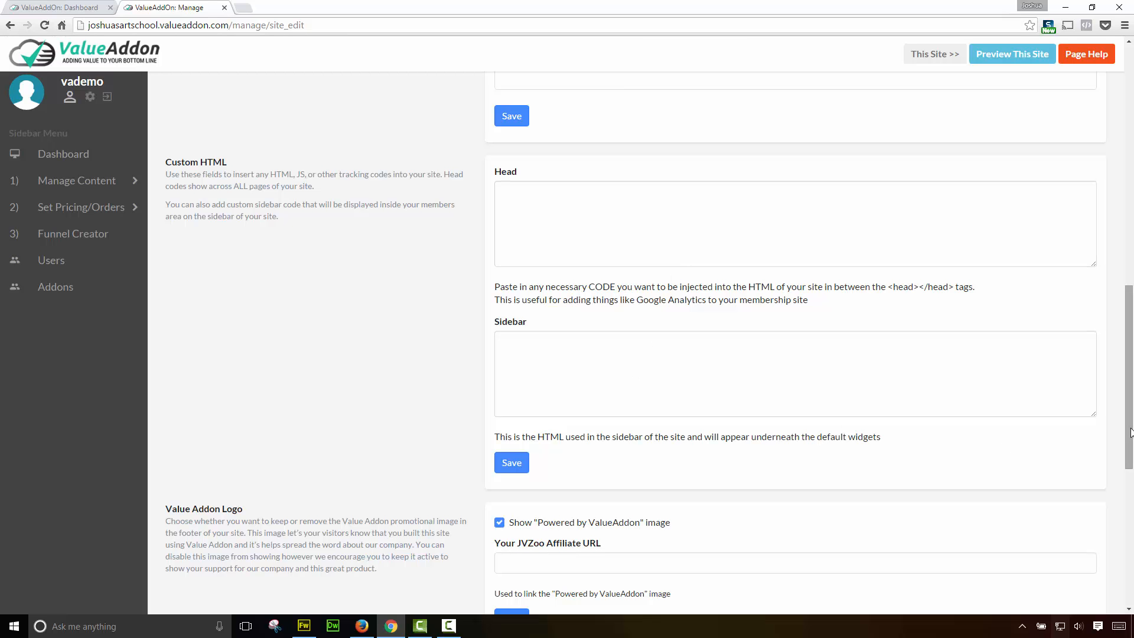
drag(1130, 449, 1130, 555)
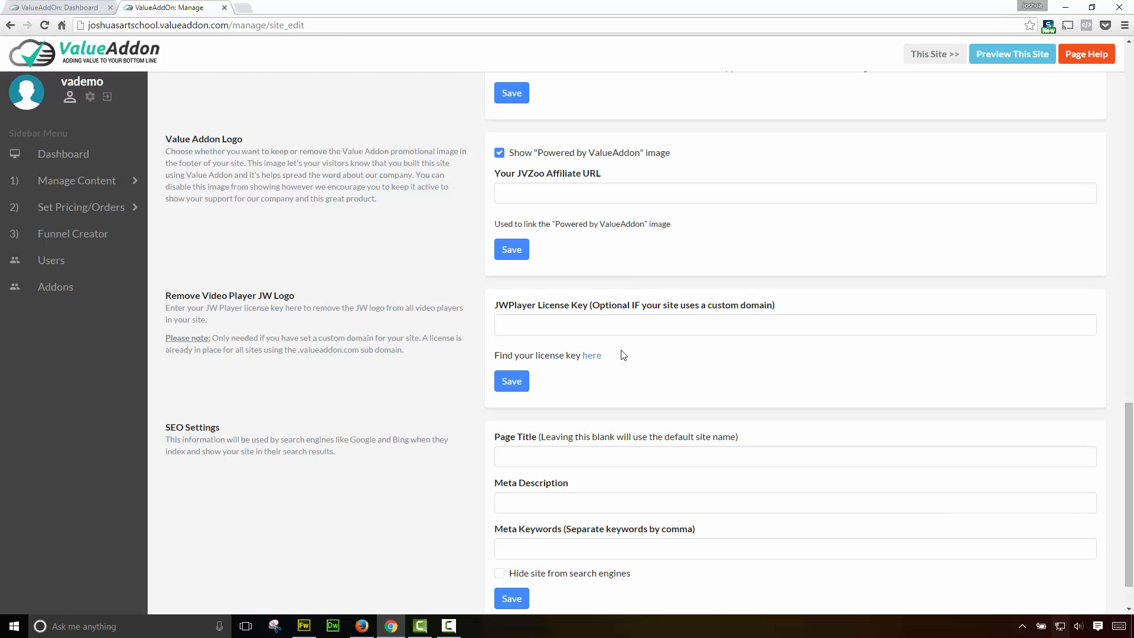
drag(1129, 462, 1128, 62)
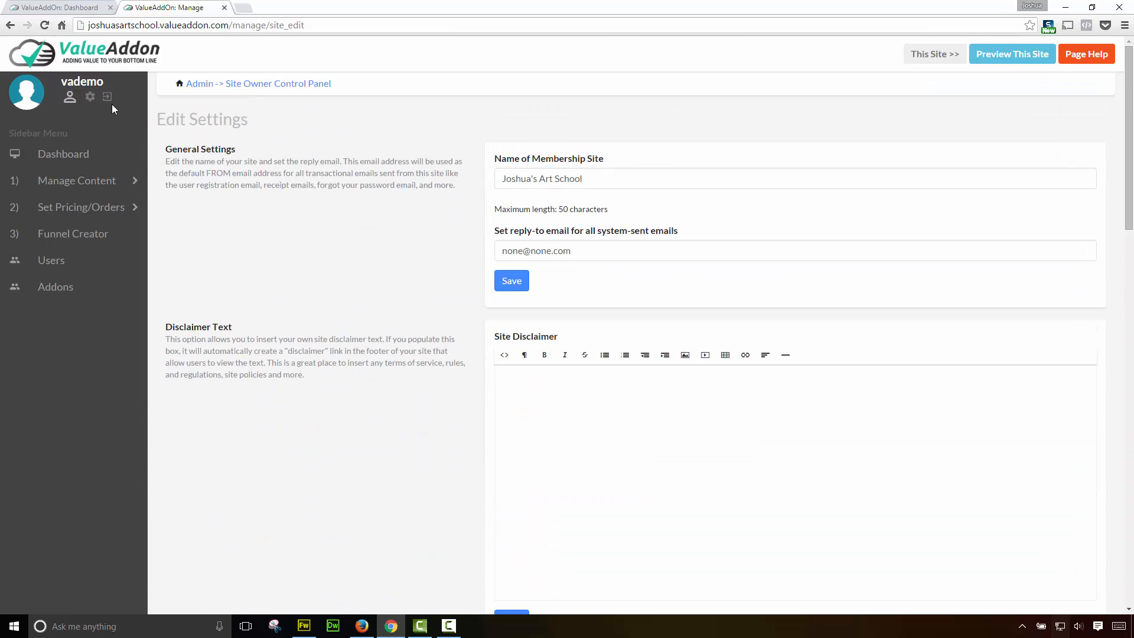
- View the custom domain mask setting among the site's URL customization options
click(89, 96)
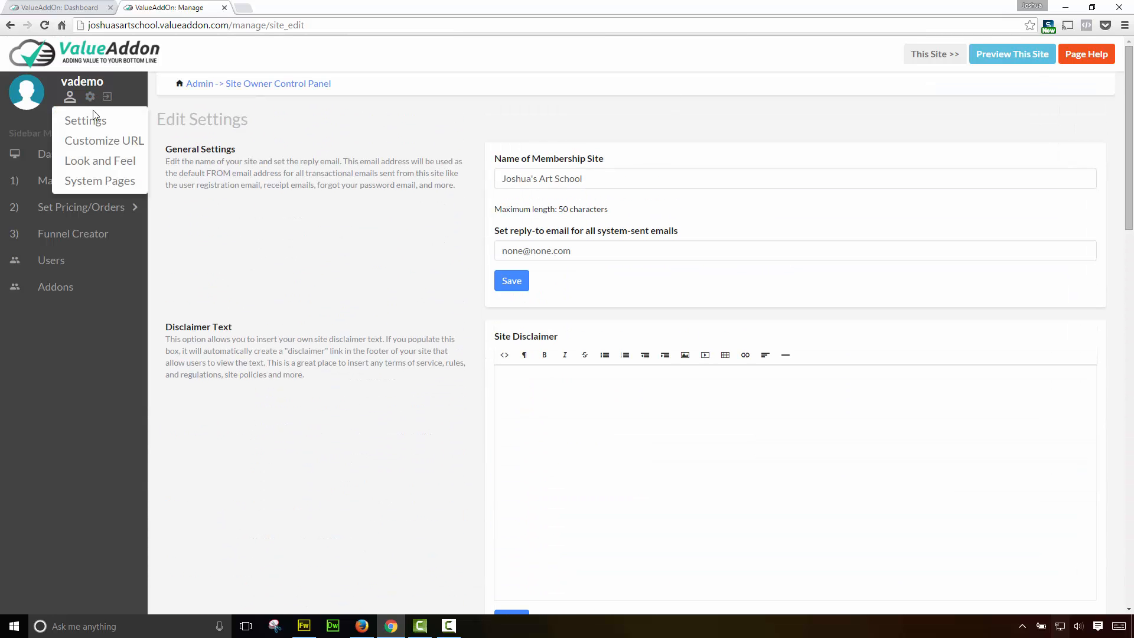
click(94, 143)
click(575, 121)
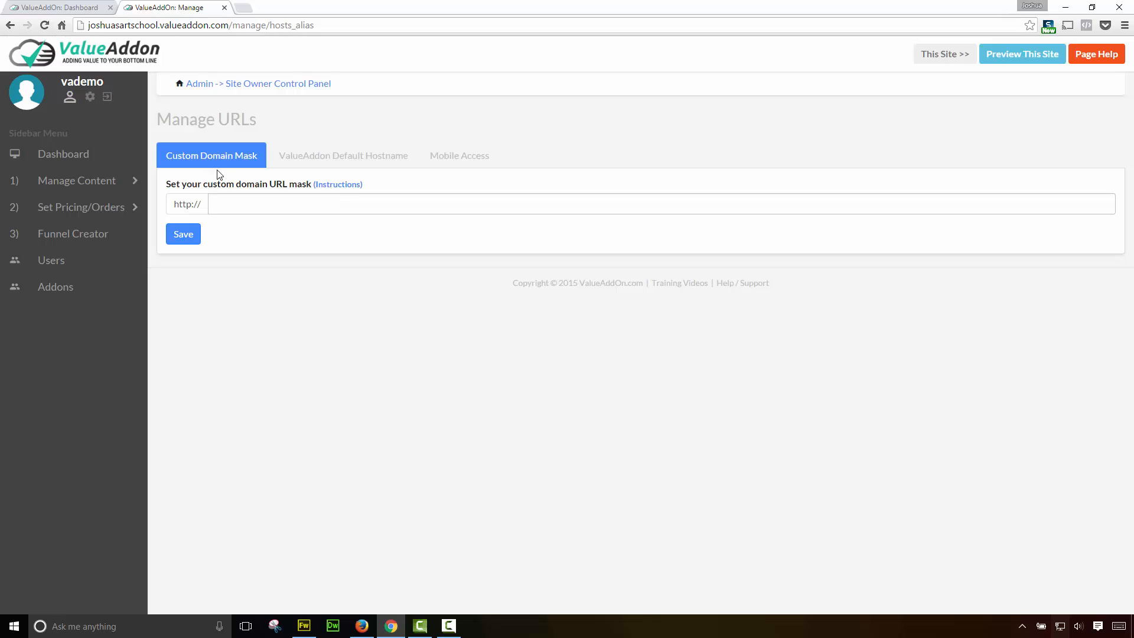
- Review the site's Look and Feel options, from site branding and favicon to player branding and social profile links
click(90, 96)
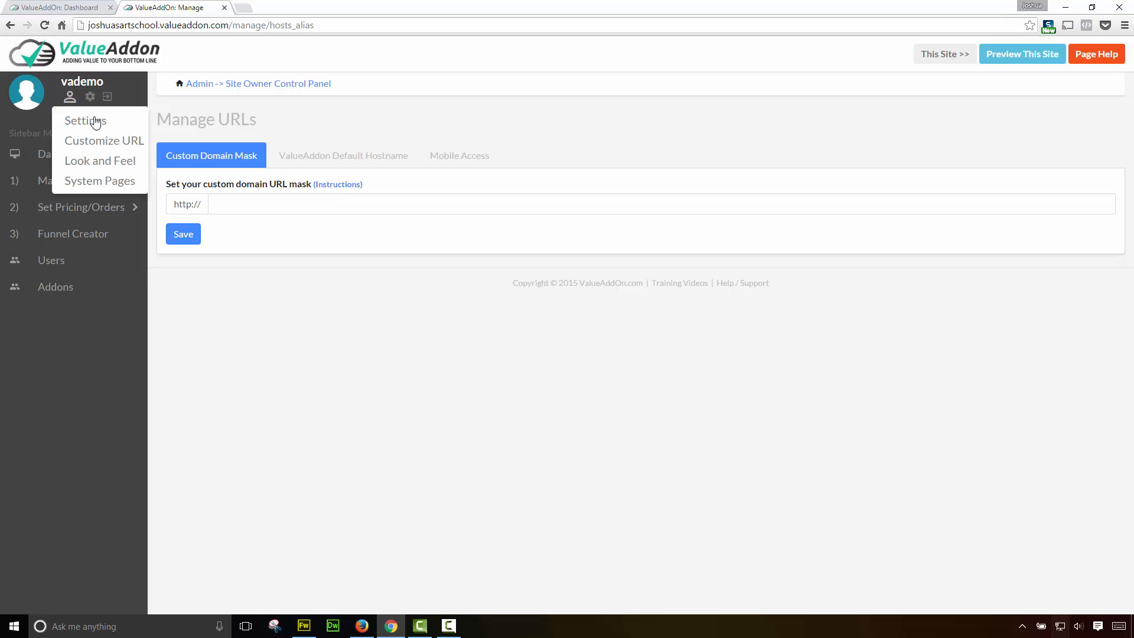
click(104, 161)
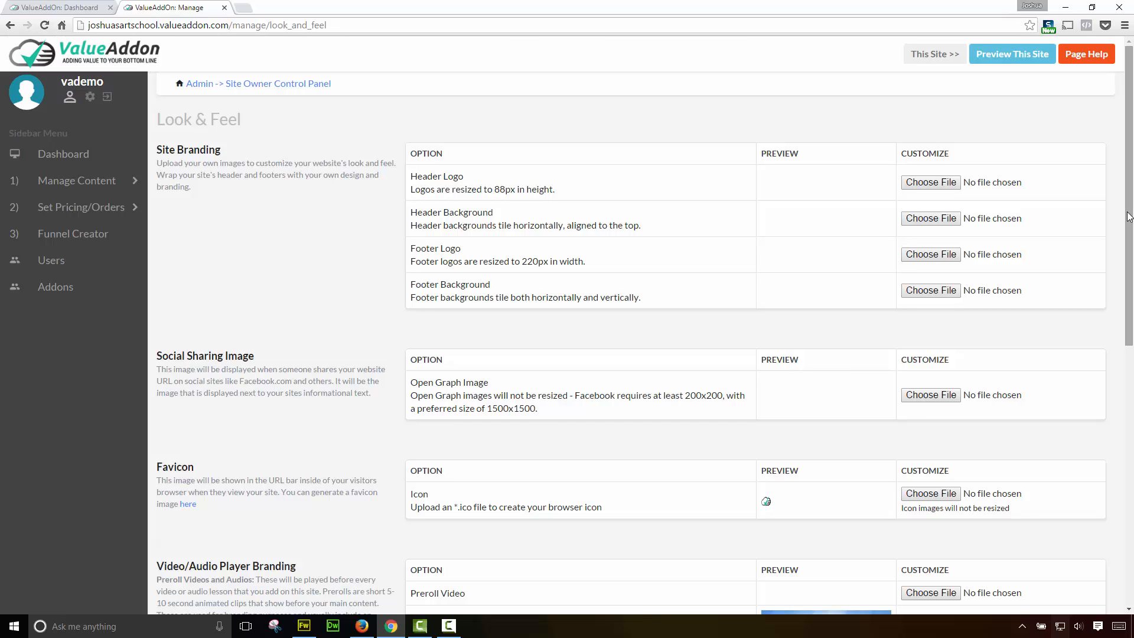
drag(1128, 216, 1130, 397)
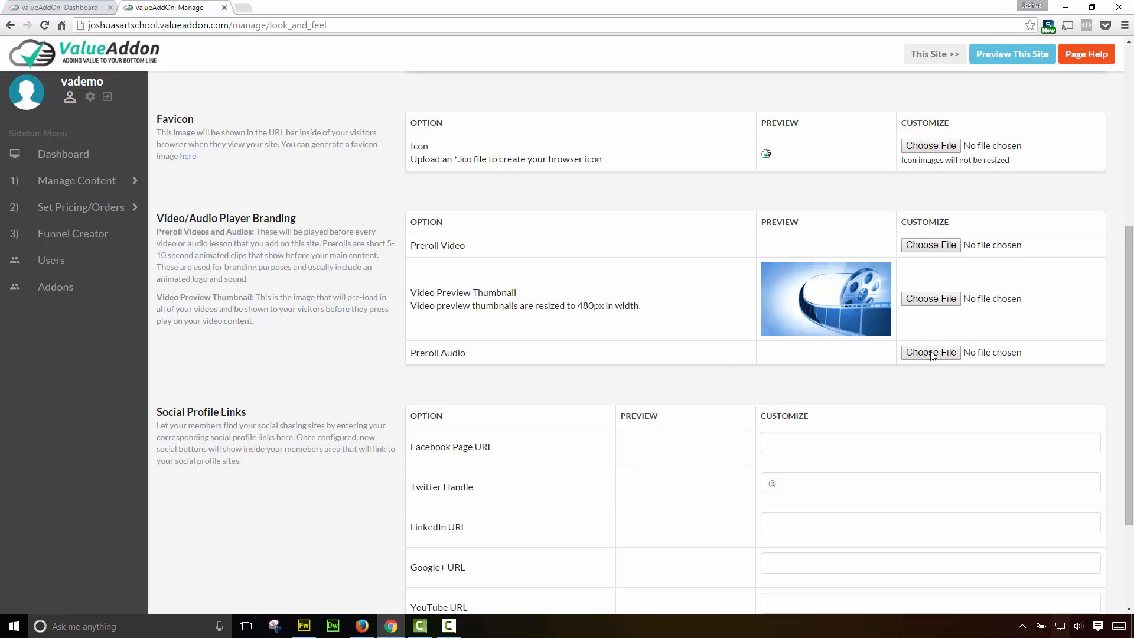
drag(1130, 338, 1132, 401)
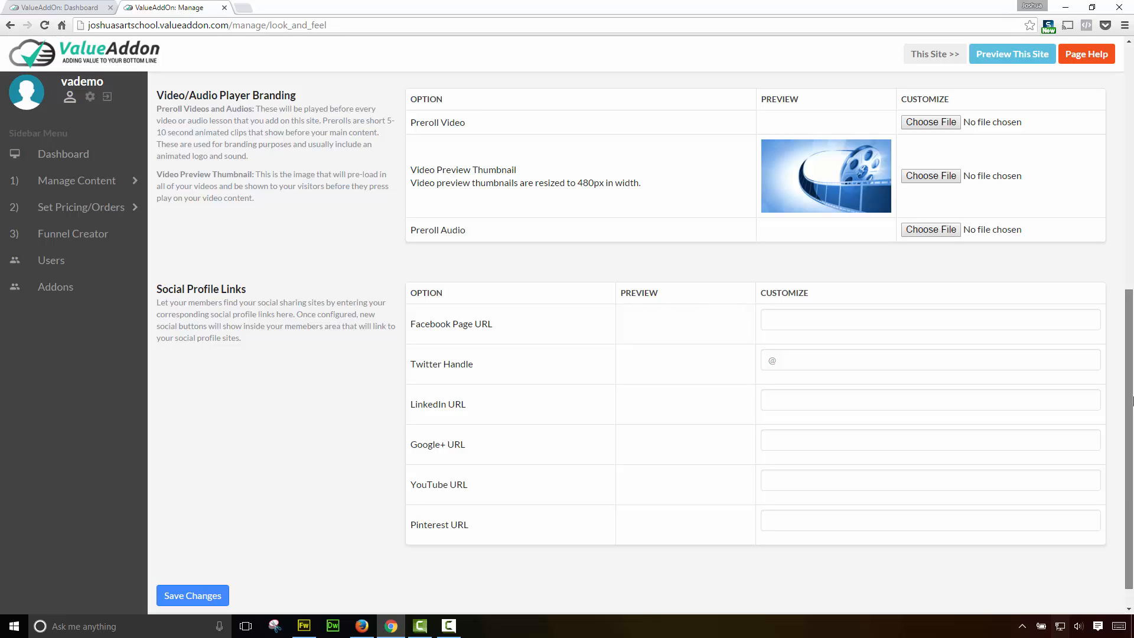
scroll(789, 135, up, 8)
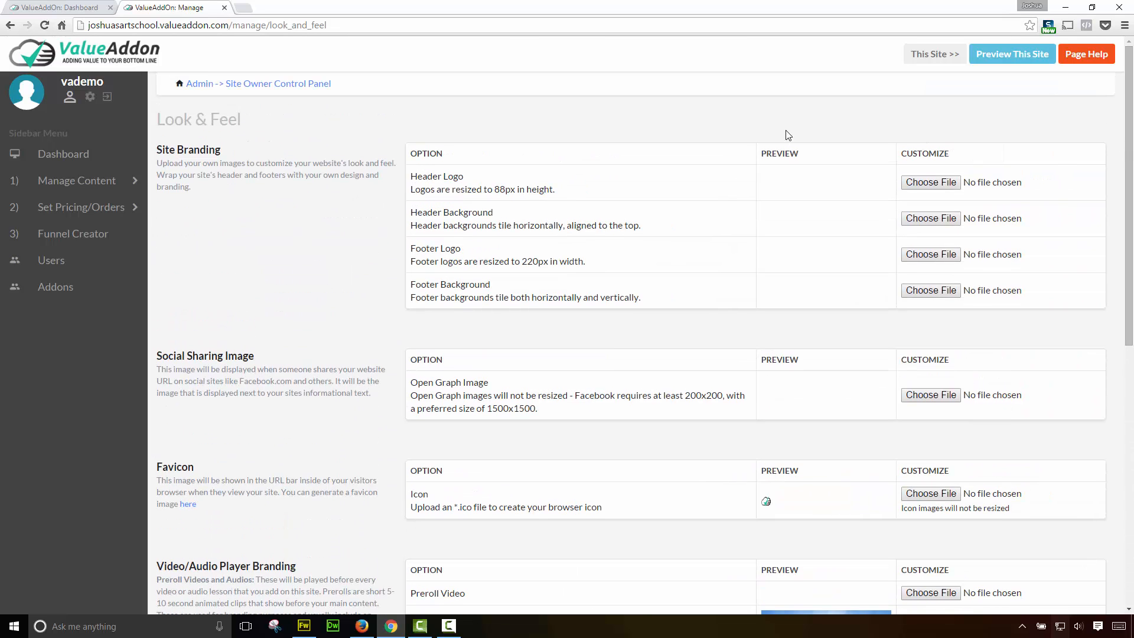
- Open the Login page from the site's system pages to view its name and custom content fields
click(90, 97)
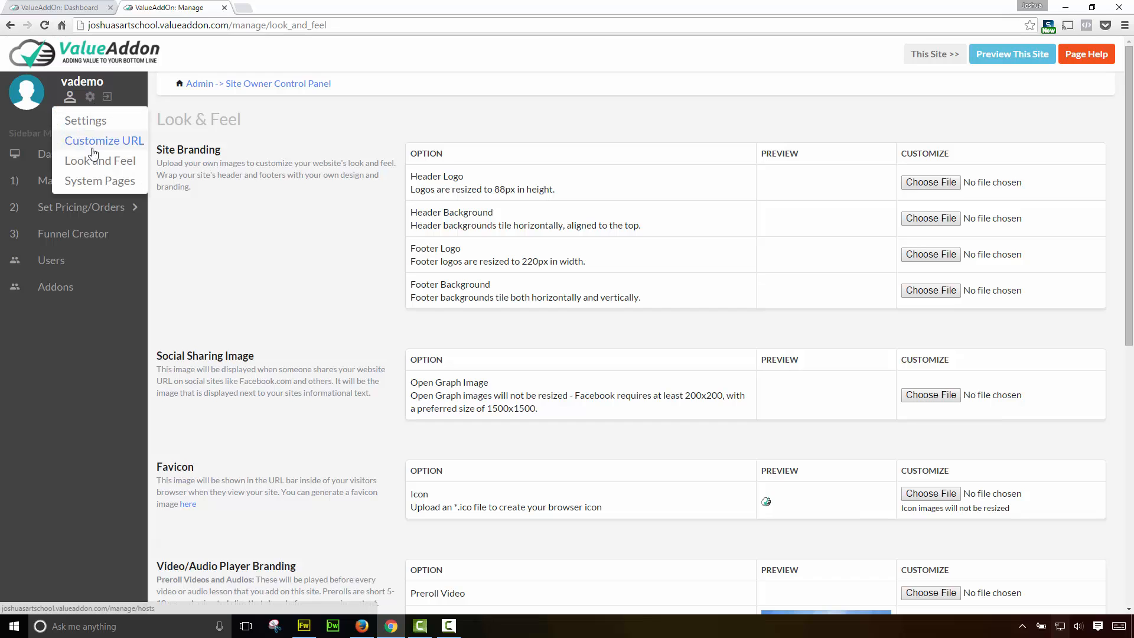
click(98, 183)
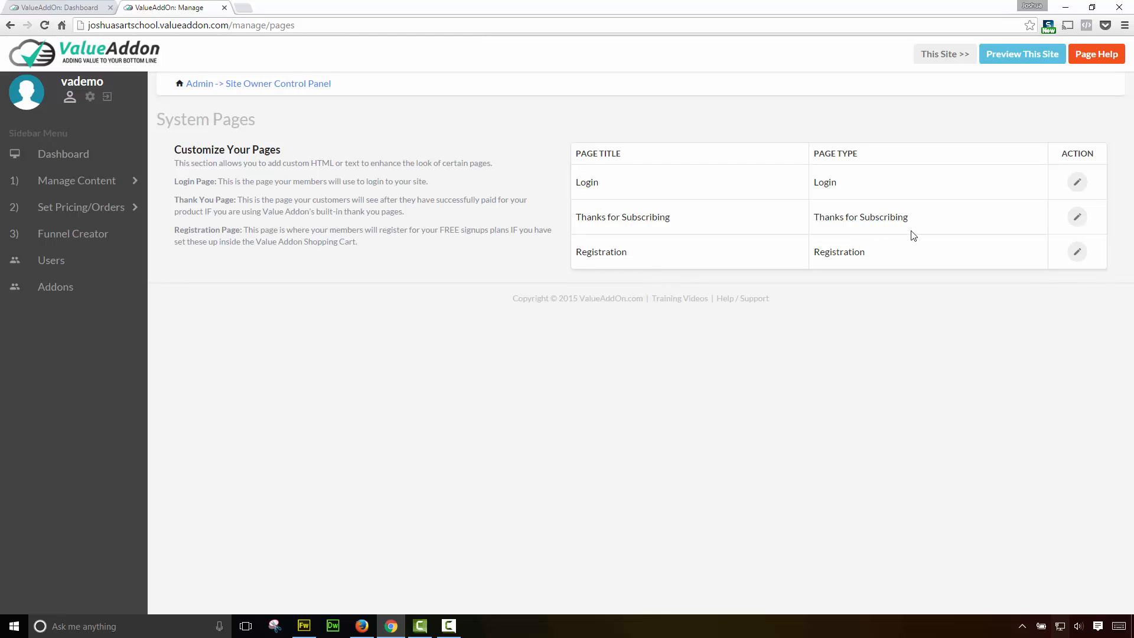
click(1077, 183)
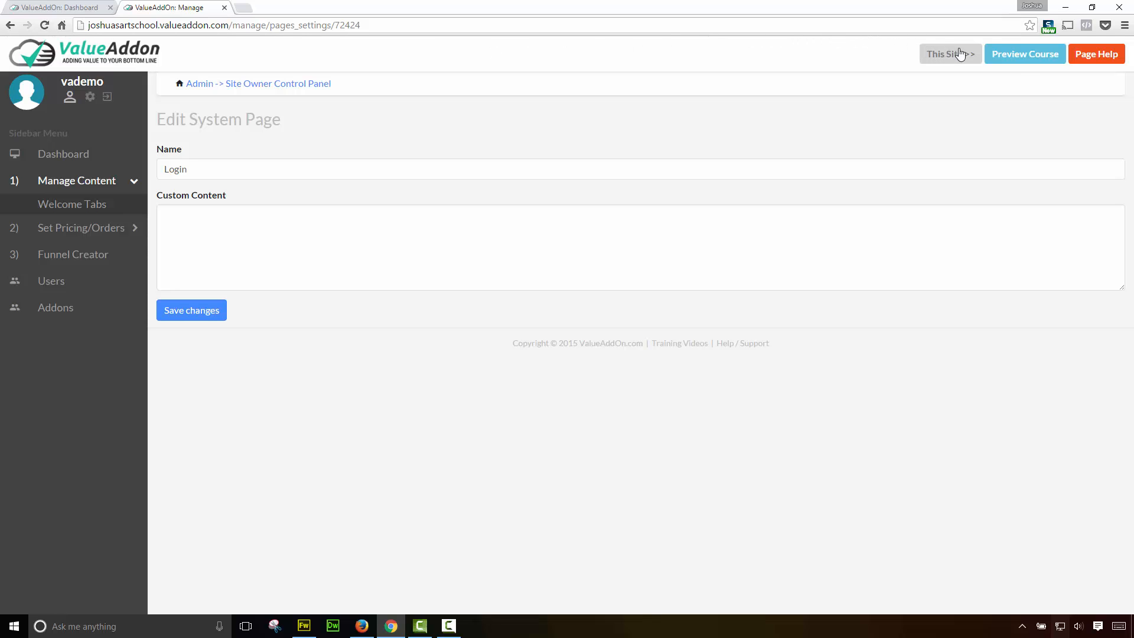
- Preview the course as members see it and return to managing the course
click(1025, 54)
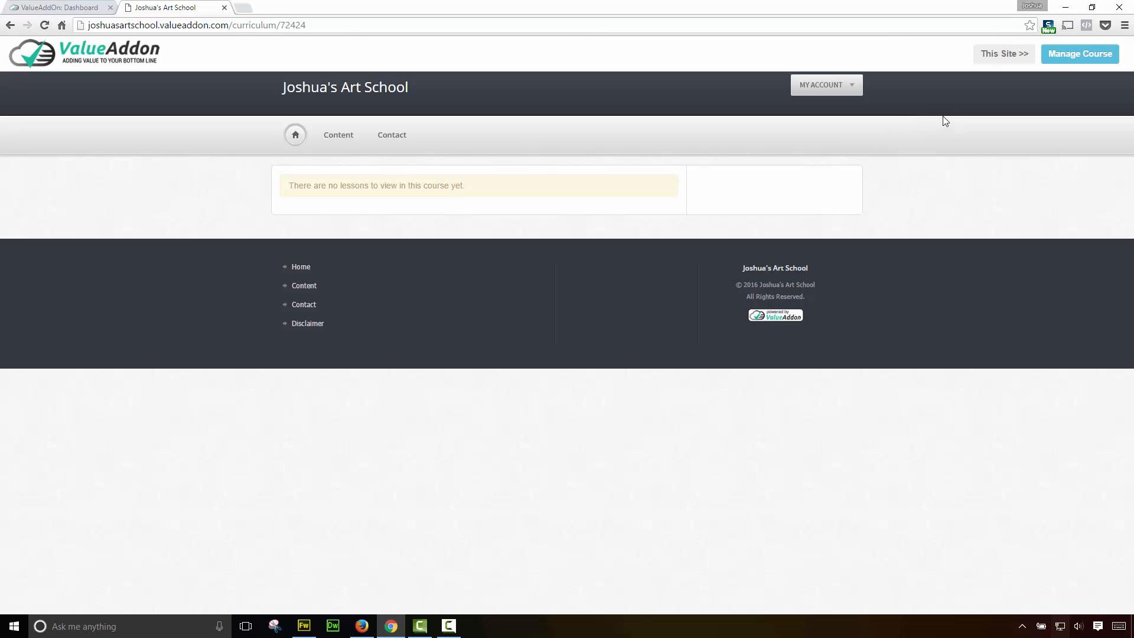
click(1078, 54)
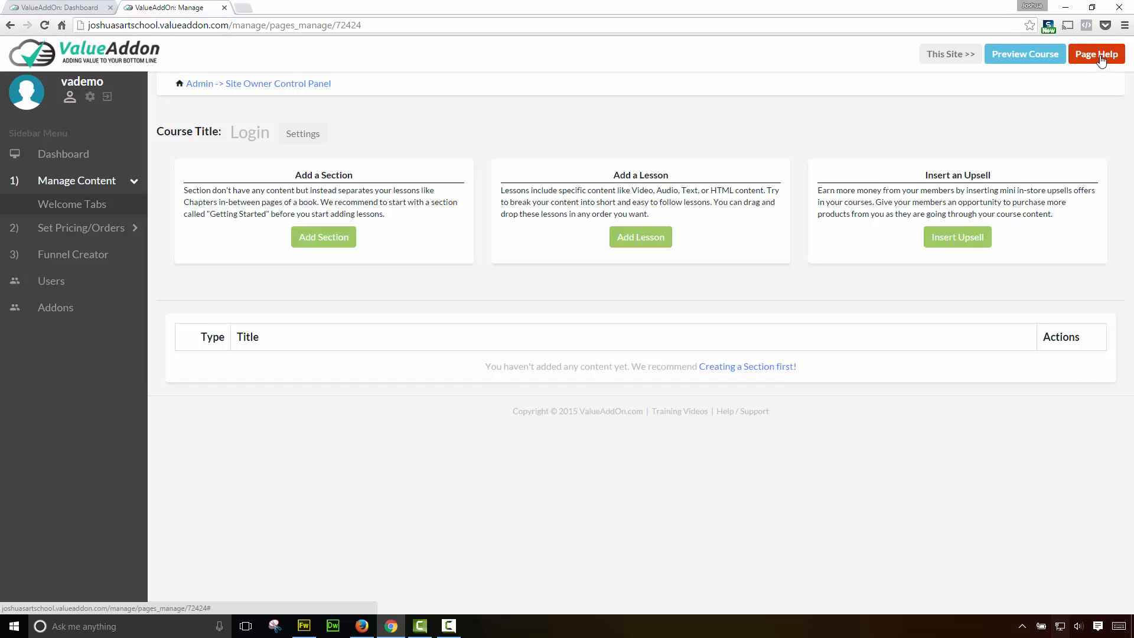
- View the help options for the course management page, close them and go back to the site dashboard
click(1101, 58)
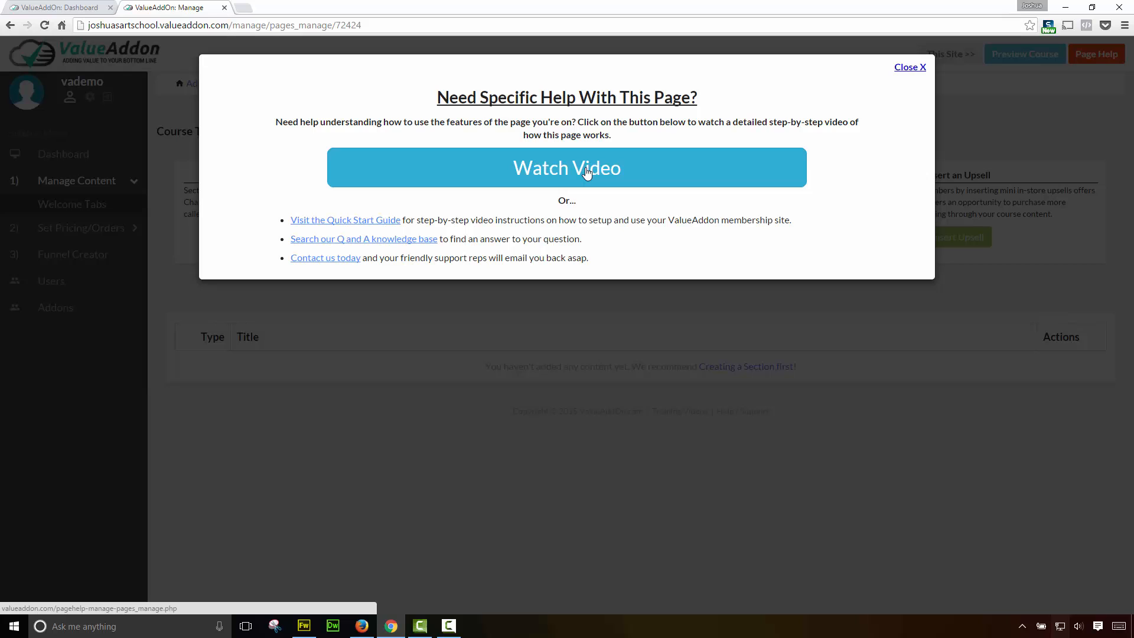
click(909, 67)
click(59, 154)
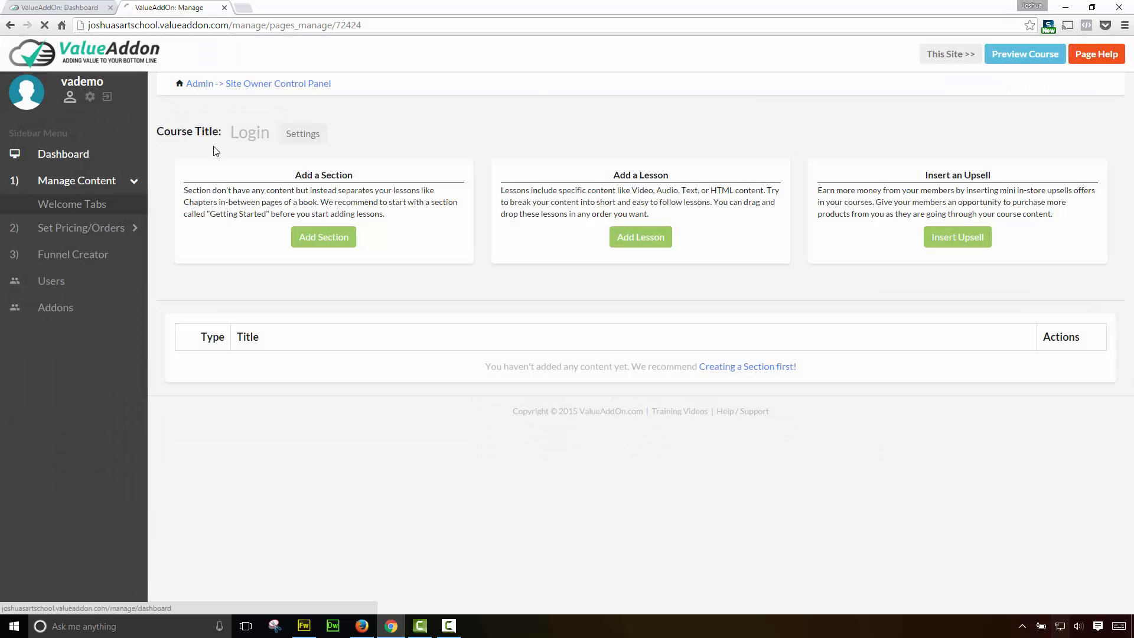